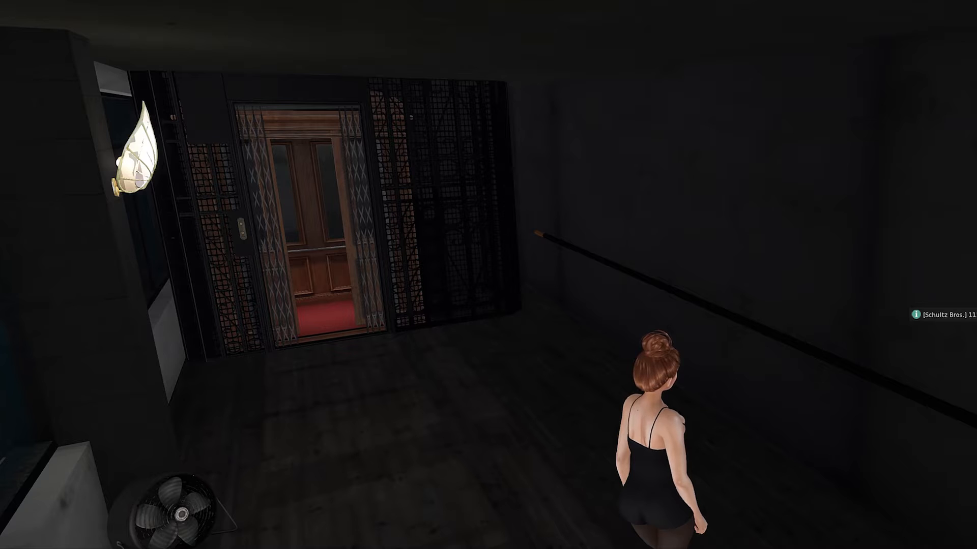
Step: Look around the dark studio, from the elevator and city windows to the bare wall with the ballet barre
key("Left")
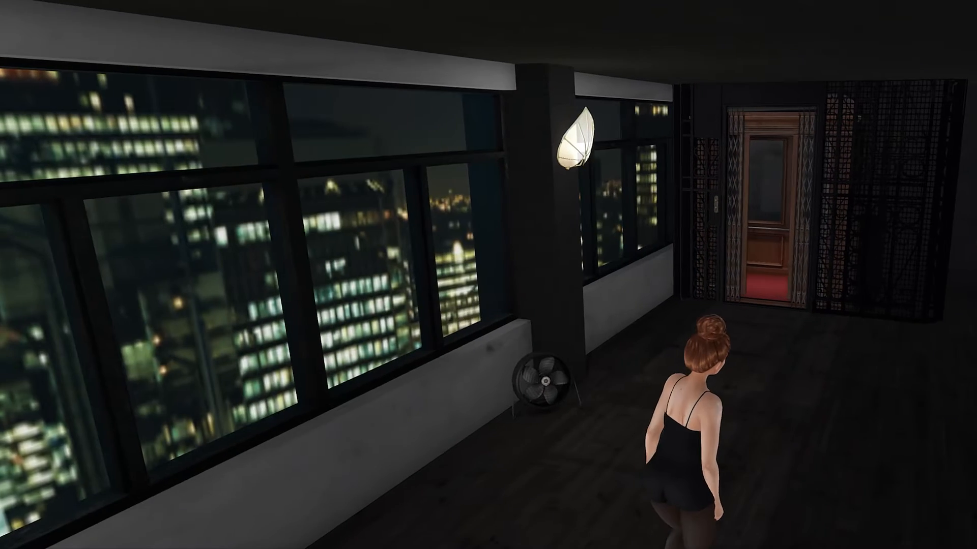
key("Right")
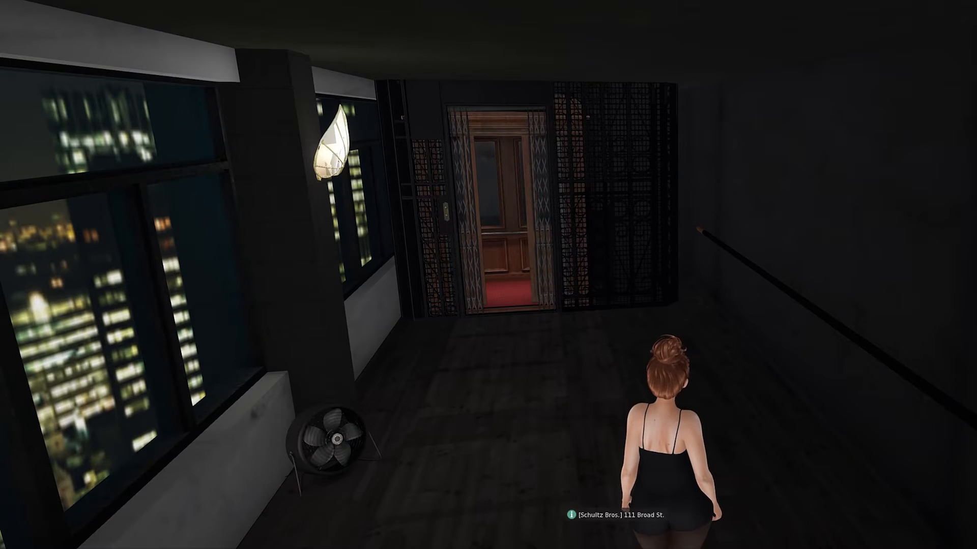
key("Left")
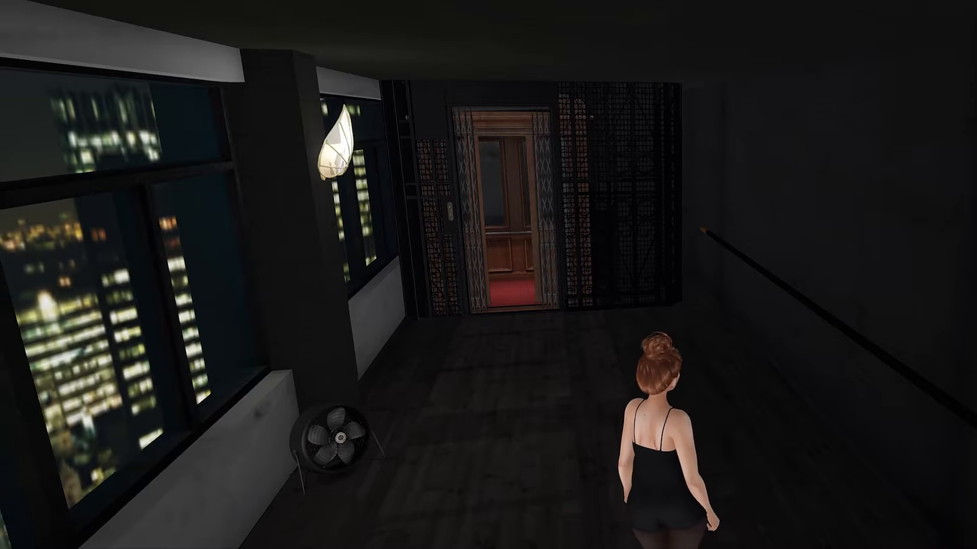
key("Right")
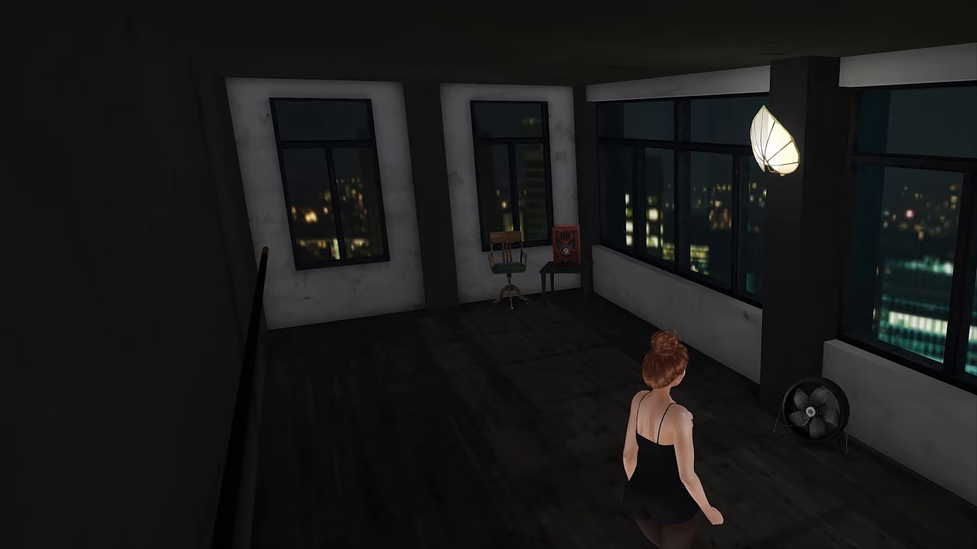
key("Left")
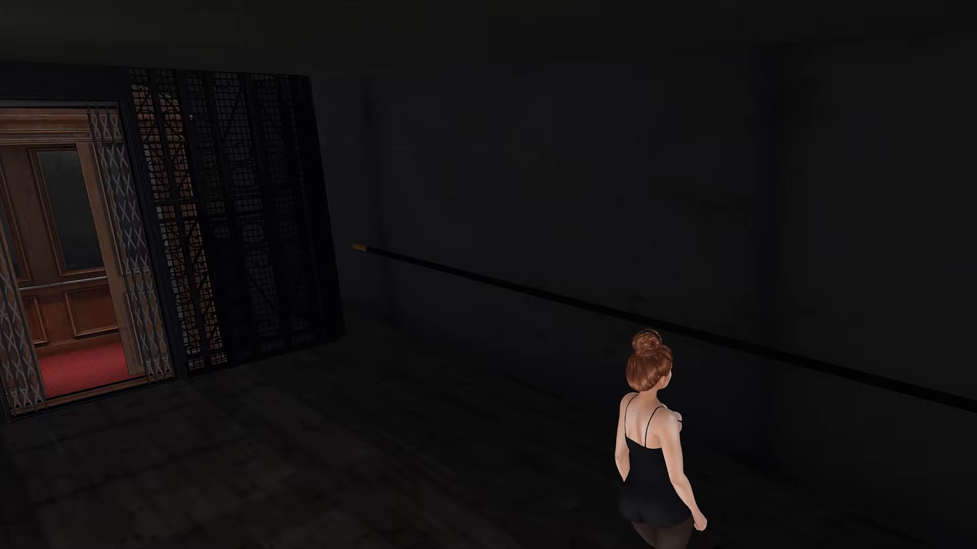
left_click(108, 0)
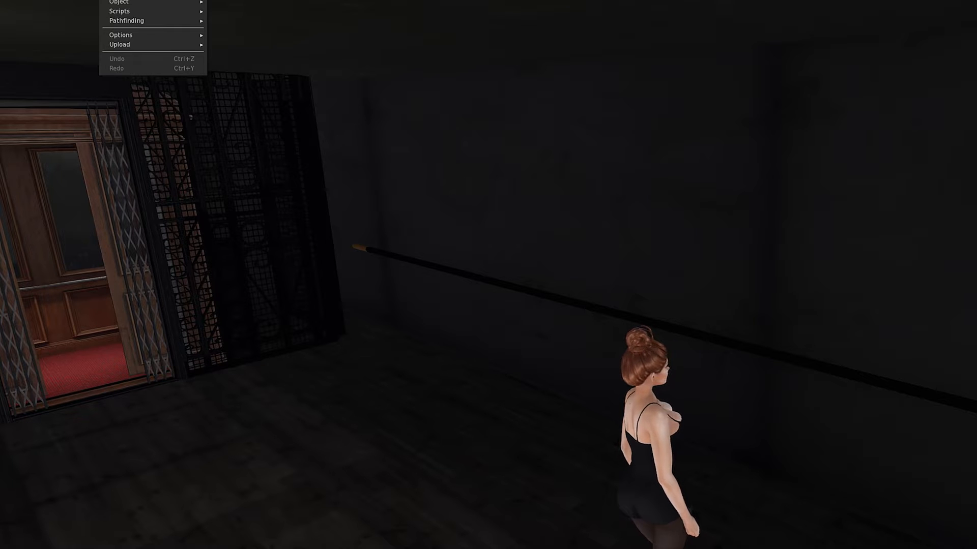
key("Escape")
key("Left")
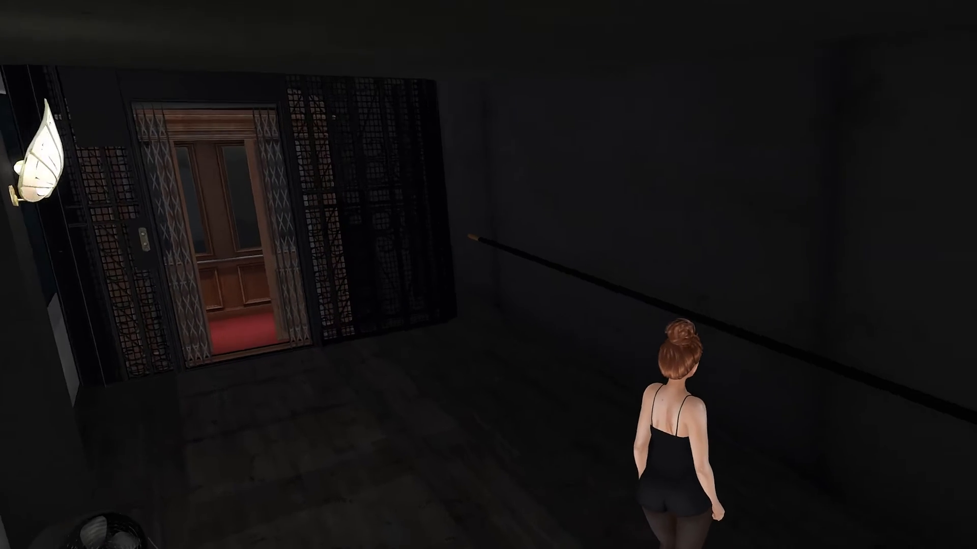
key("Right")
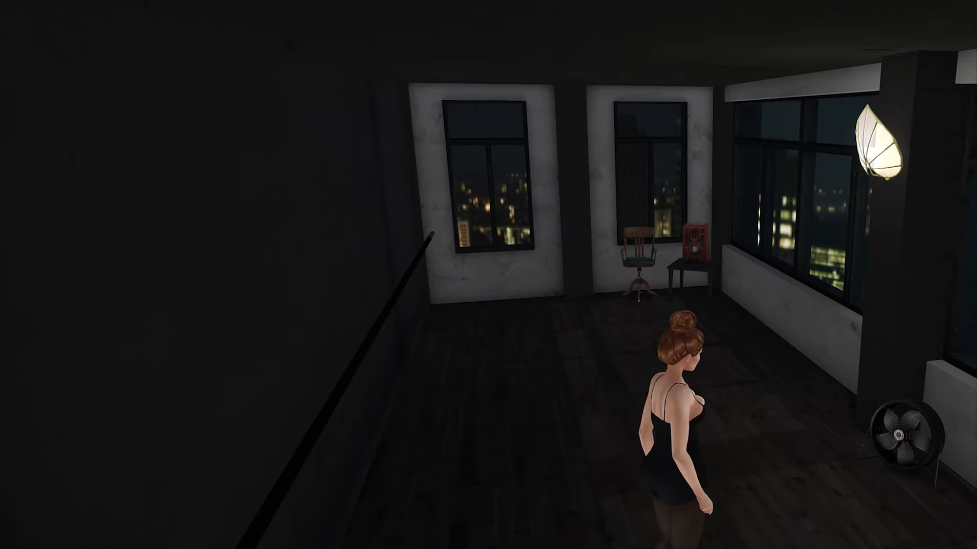
key("Left")
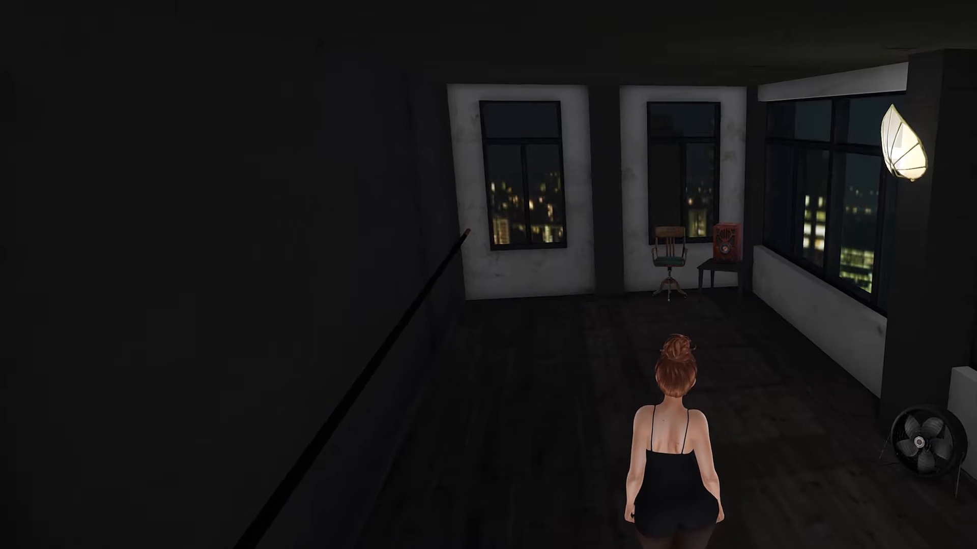
key("Left")
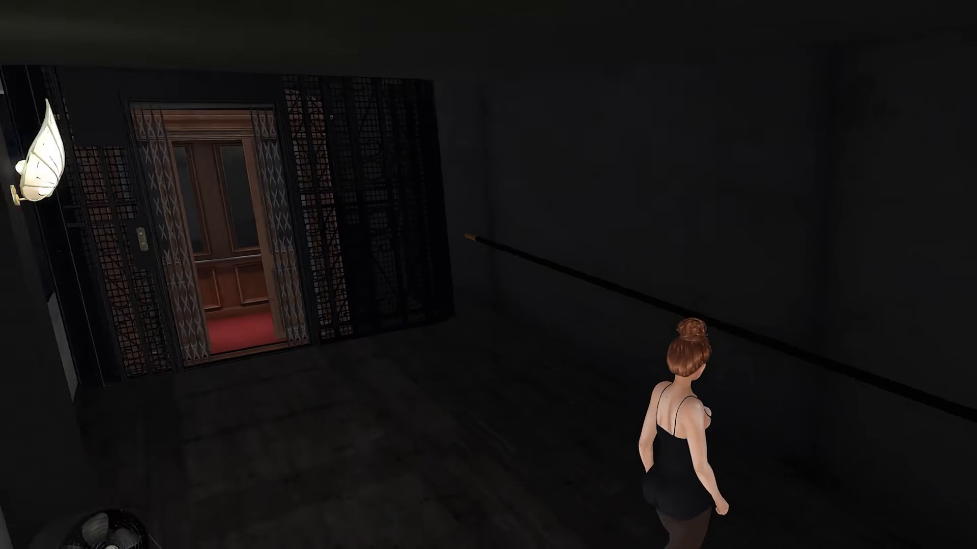
key("Right")
key("Left")
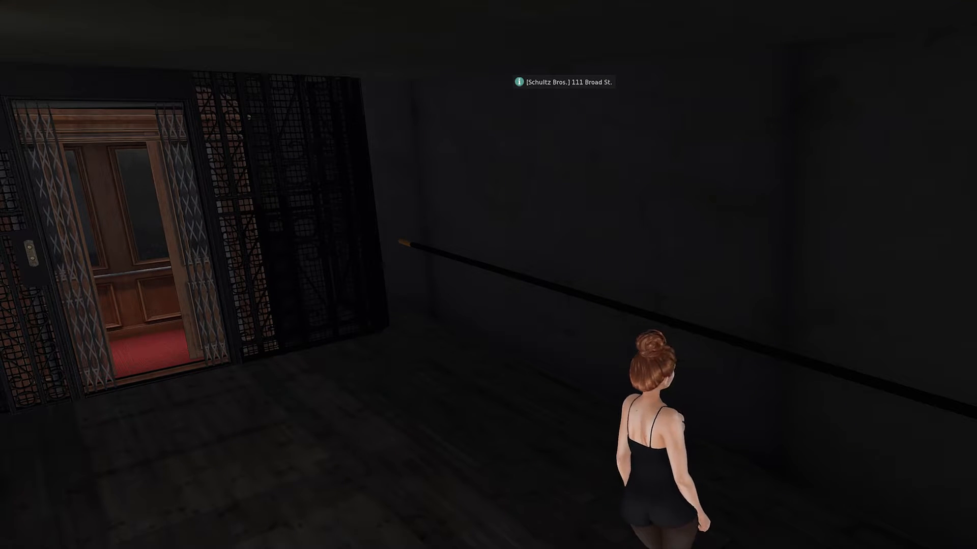
Step: Build a box on the floor near the barre wall and stretch it into a tall, wide panel
left_click(109, 0)
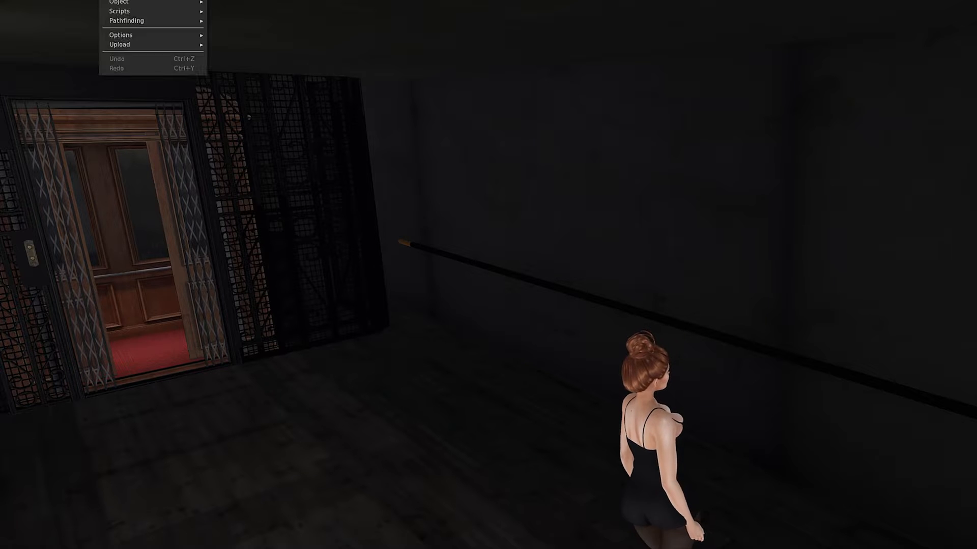
left_click(118, 0)
left_click(458, 458)
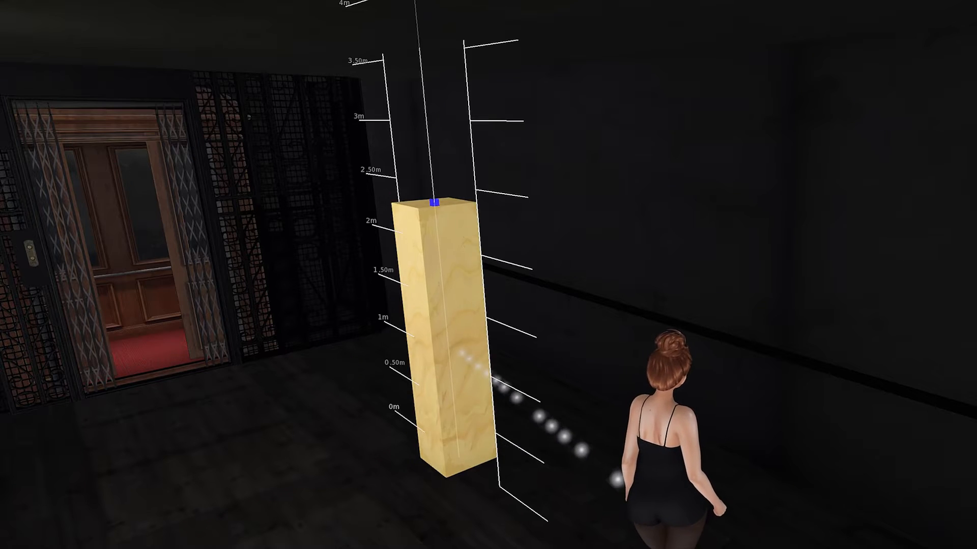
left_click_drag(434, 202, 423, 87)
left_click_drag(469, 280, 742, 374)
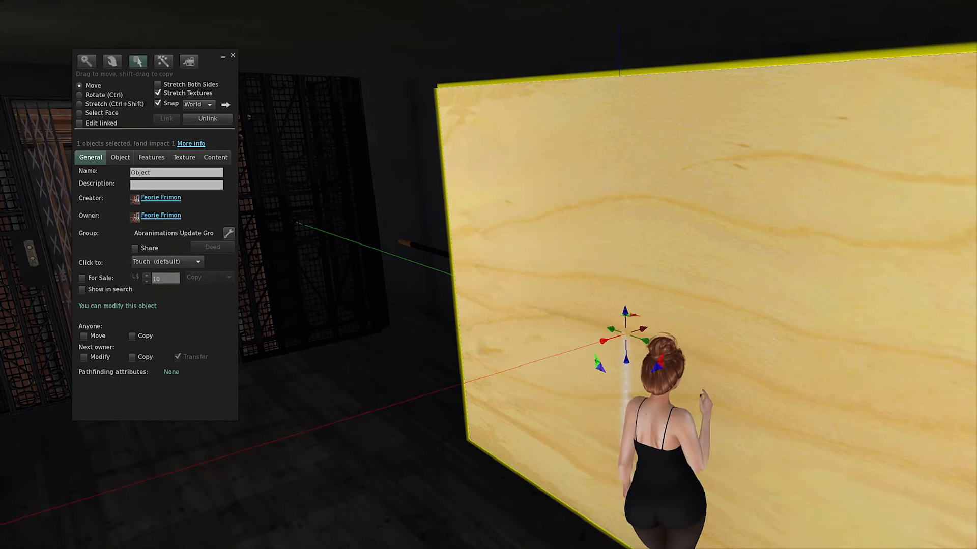
Step: Move the panel flat against the wall behind the barre, shift it towards the elevator and lengthen it along the wall
left_click_drag(627, 331, 755, 296)
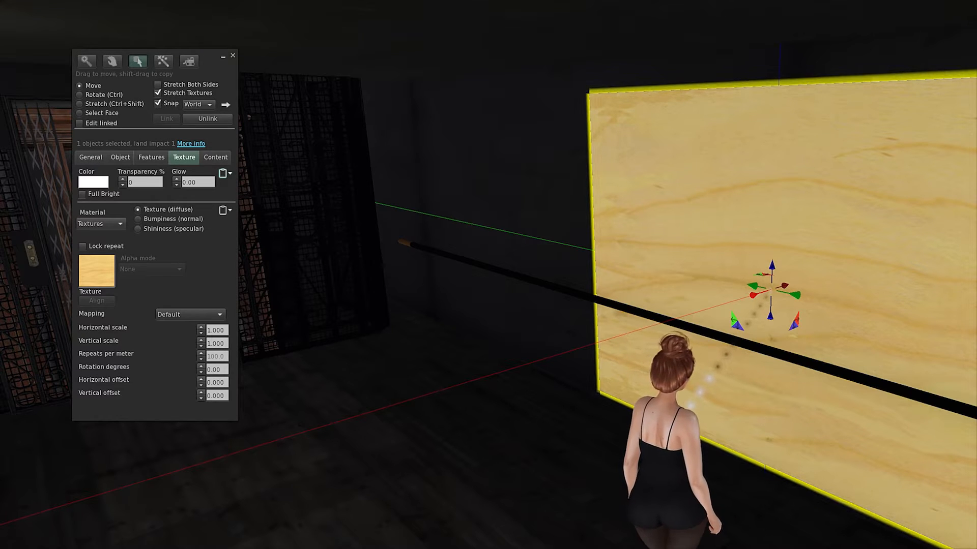
left_click_drag(753, 286, 522, 236)
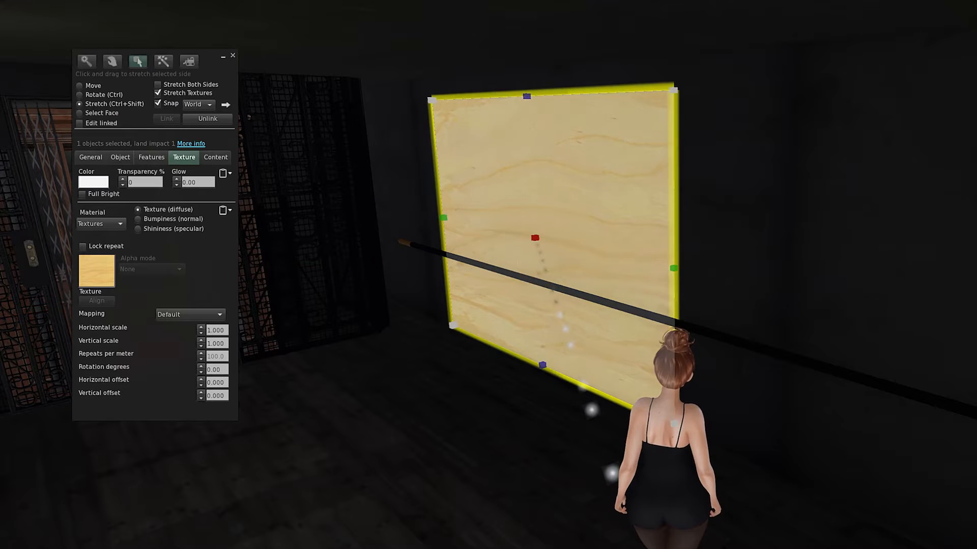
left_click_drag(675, 269, 974, 335, "ctrl+shift")
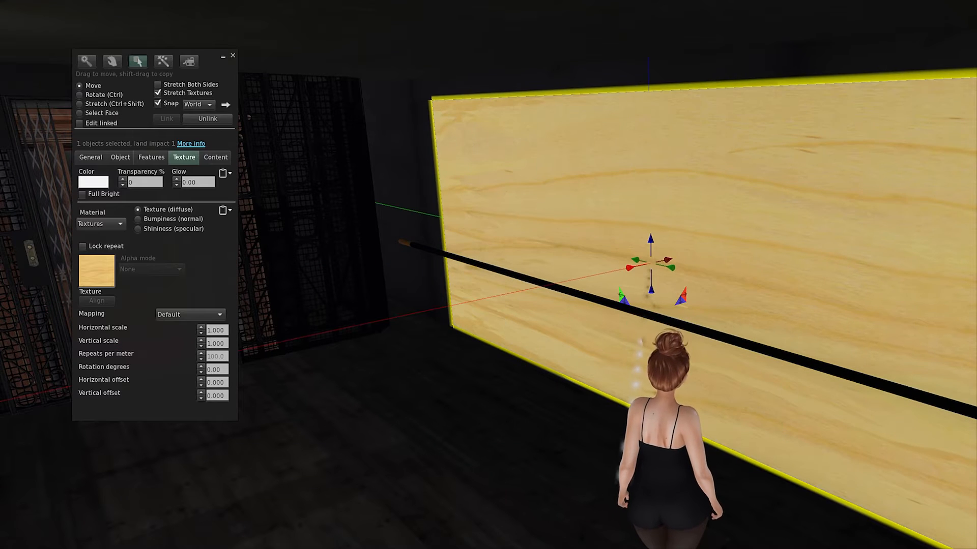
left_click_drag(975, 215, 826, 215)
key("ctrl+w")
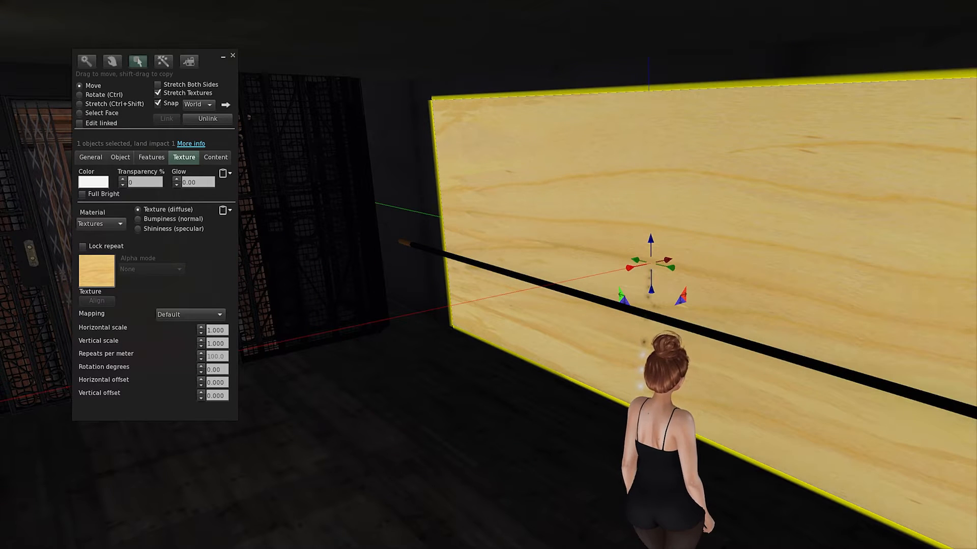
Step: Stretch the panel's window end and elevator end outward along the wall behind the barre
left_click_drag(684, 325, 896, 328, "alt")
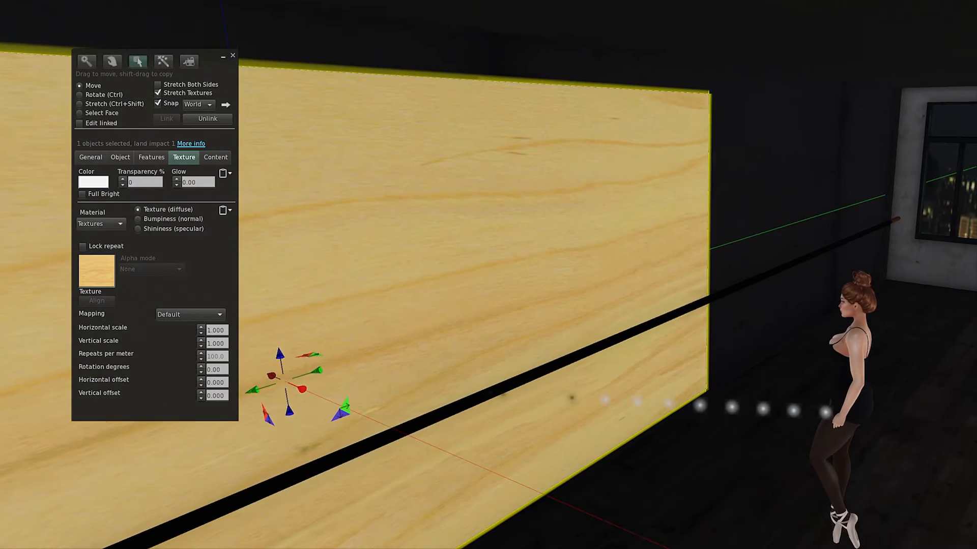
key("ctrl+shift")
left_click_drag(707, 251, 875, 198)
left_click_drag(814, 306, 562, 305, "alt")
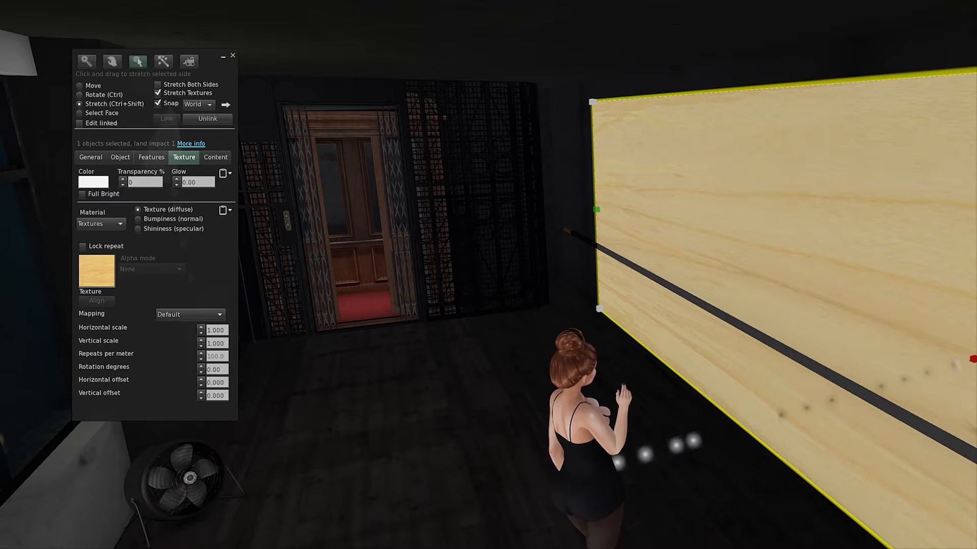
left_click_drag(593, 210, 585, 205, "ctrl+shift")
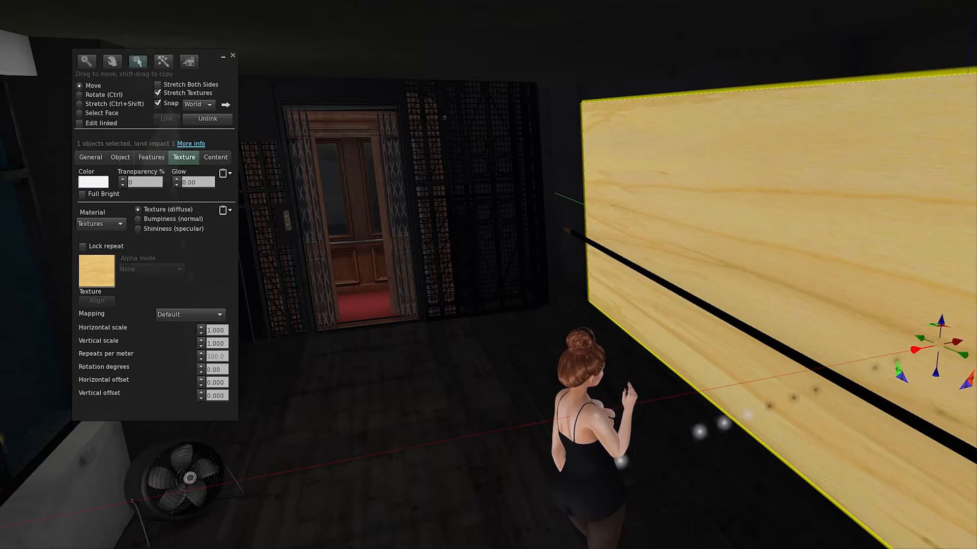
left_click_drag(915, 350, 915, 350)
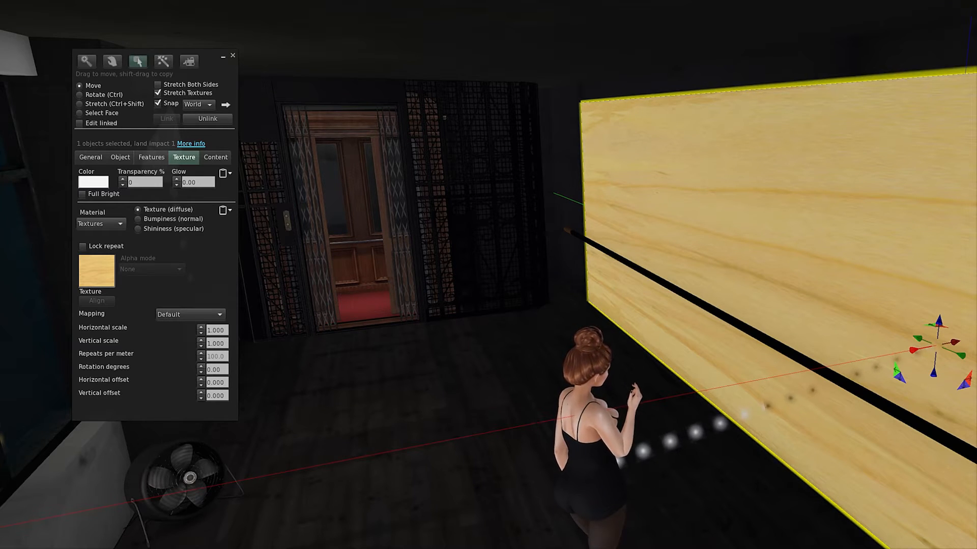
Step: Replace the panel's plywood diffuse texture with the Blank texture
left_click_drag(610, 284, 936, 277, "alt")
left_click(97, 272)
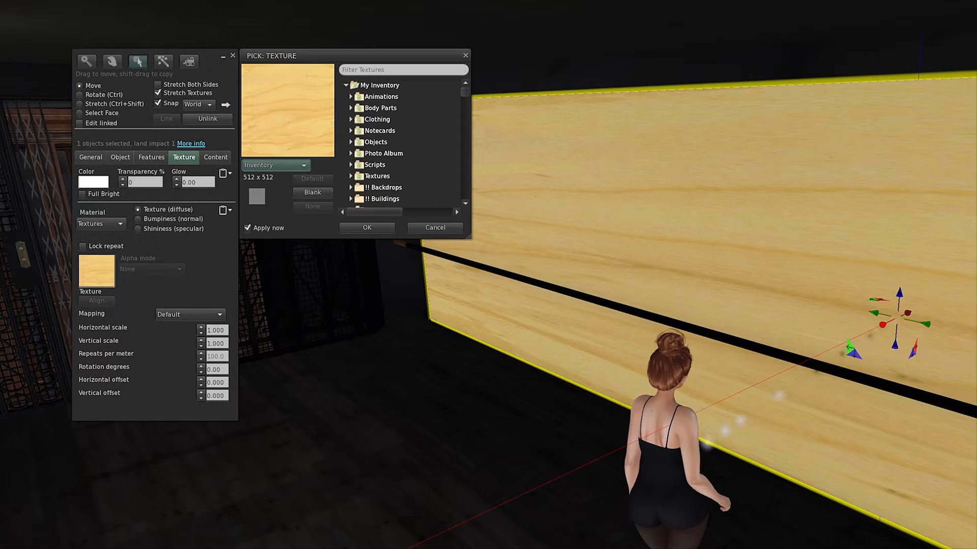
left_click(312, 192)
left_click(367, 228)
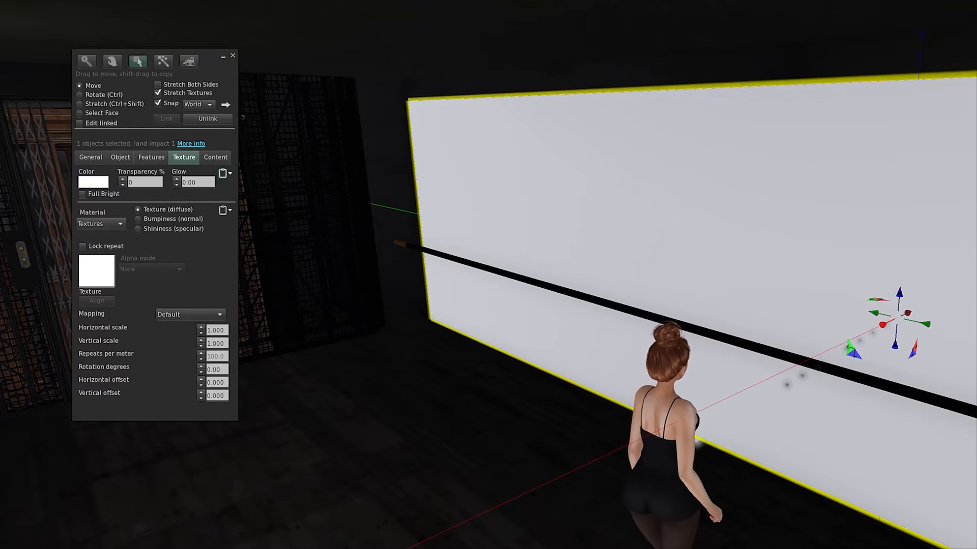
Step: Apply a Blank specular texture to the panel and set its glossiness and environment to 255
left_click(138, 229)
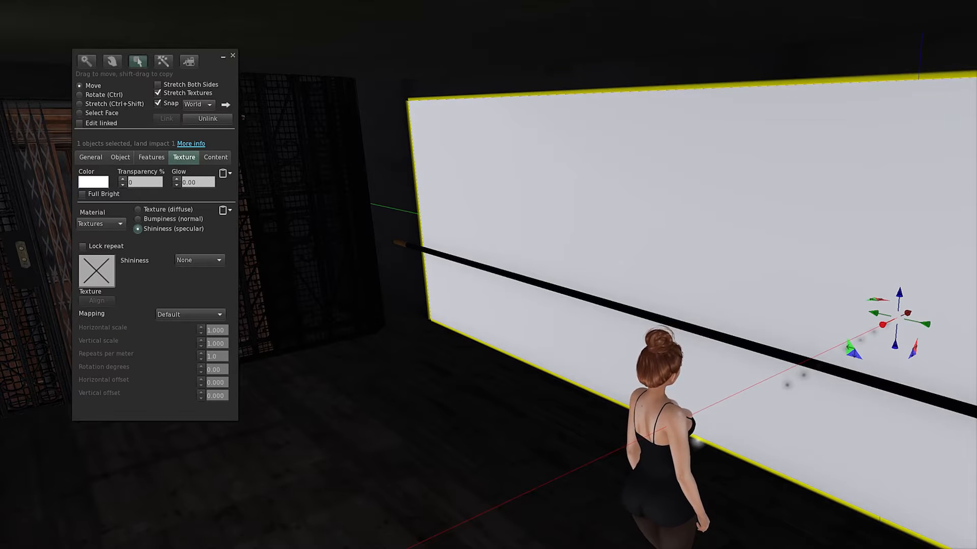
left_click(97, 271)
left_click(313, 193)
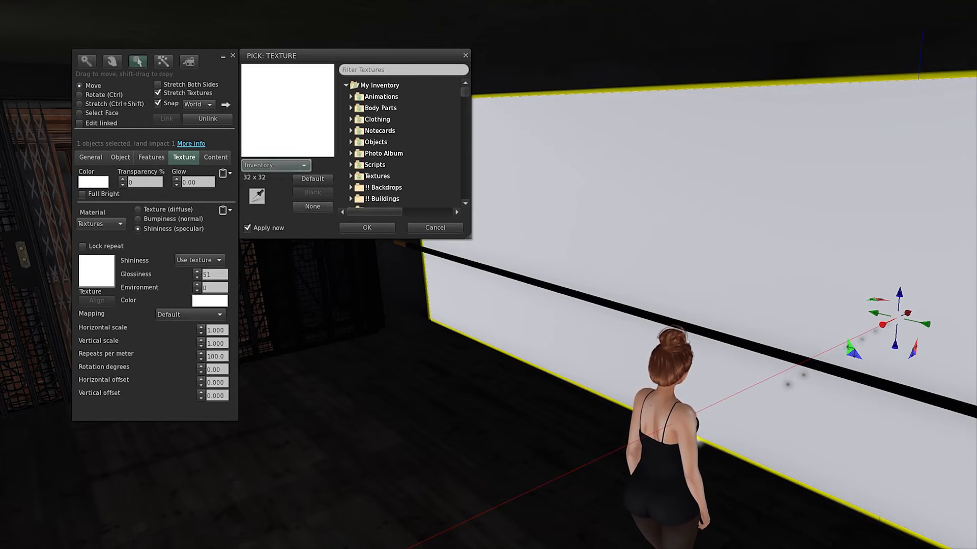
left_click(367, 227)
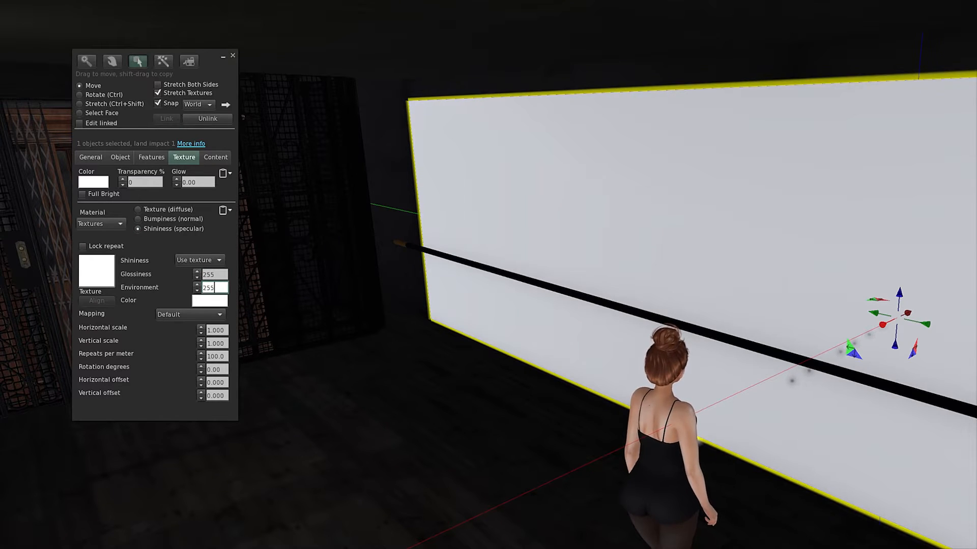
key("Return")
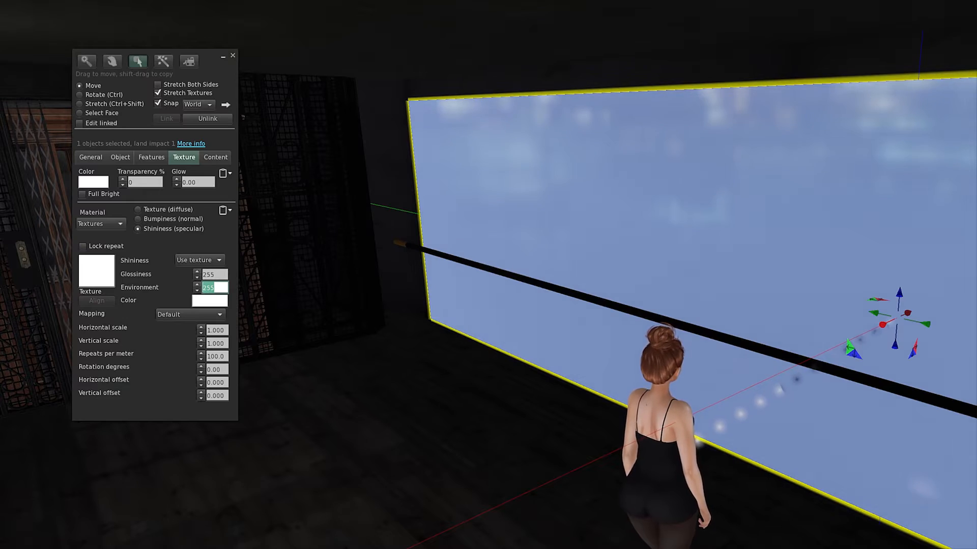
Step: Review the shader and reflection options in the advanced graphics preferences
left_click_drag(779, 252, 727, 252, "alt")
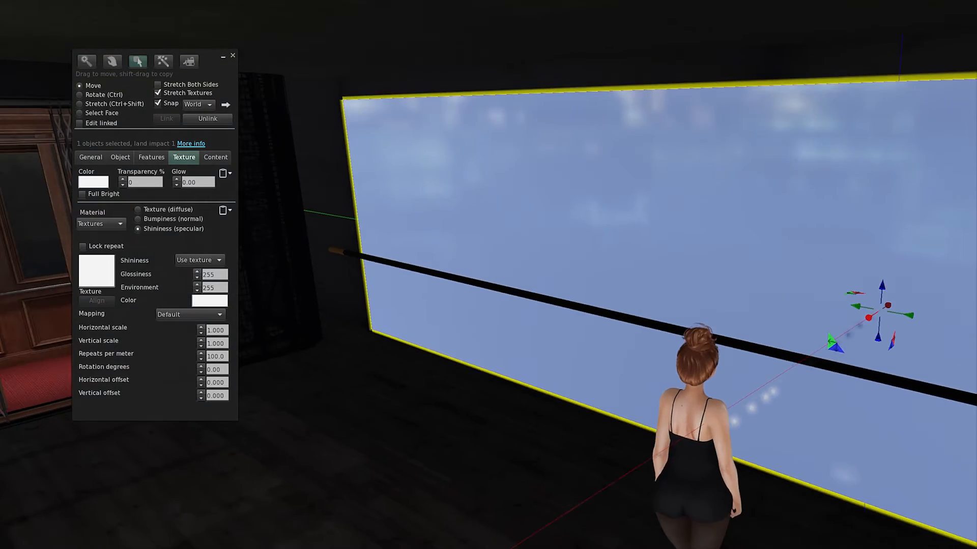
left_click(7, 1)
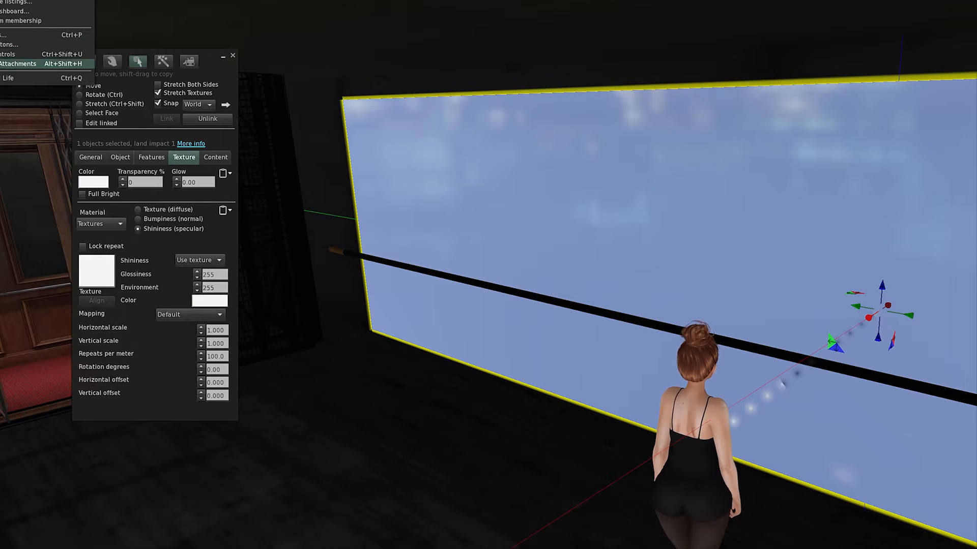
left_click(45, 34)
left_click_drag(254, 15, 587, 177)
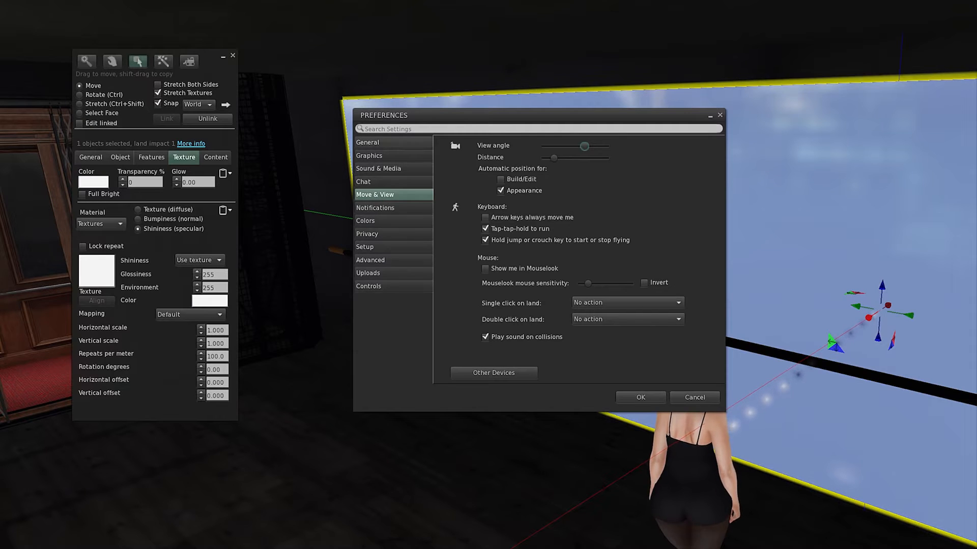
left_click(369, 156)
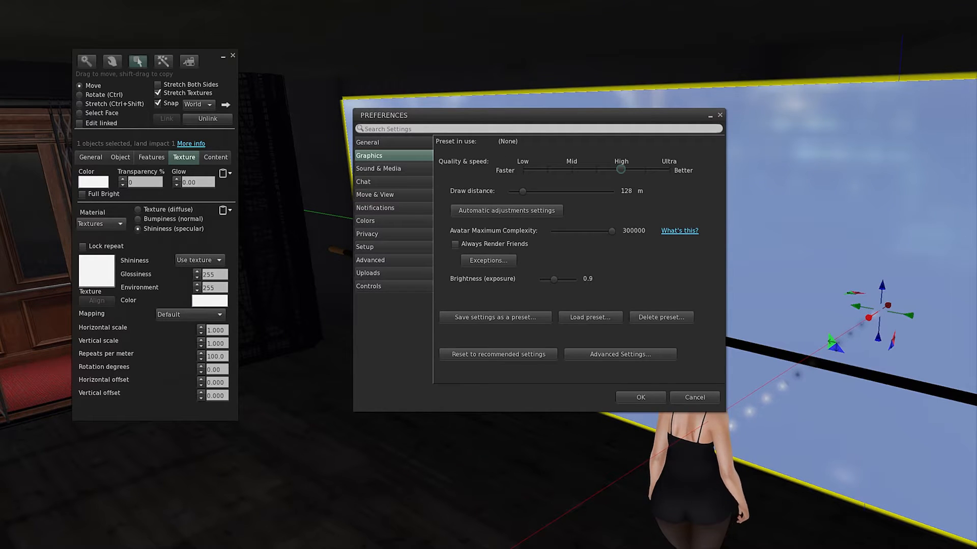
left_click(620, 354)
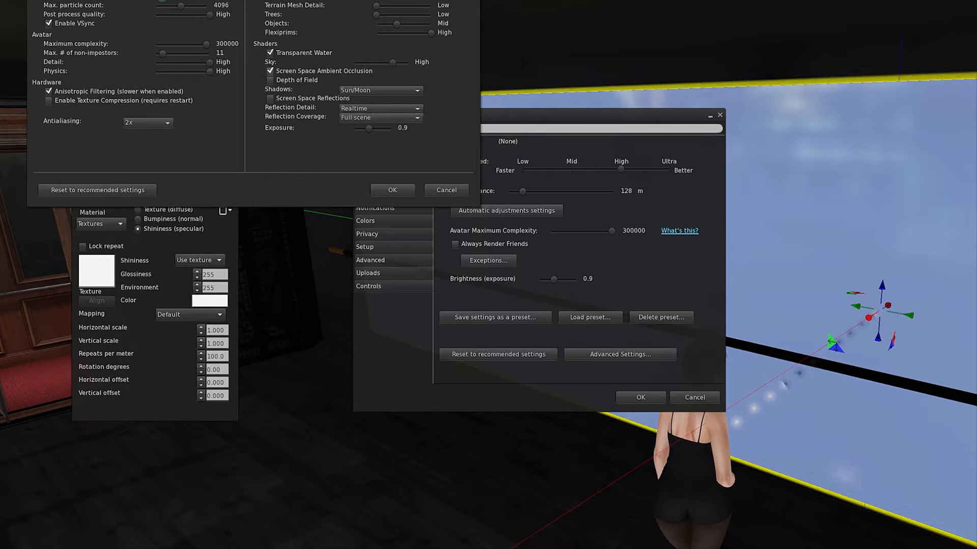
left_click(392, 189)
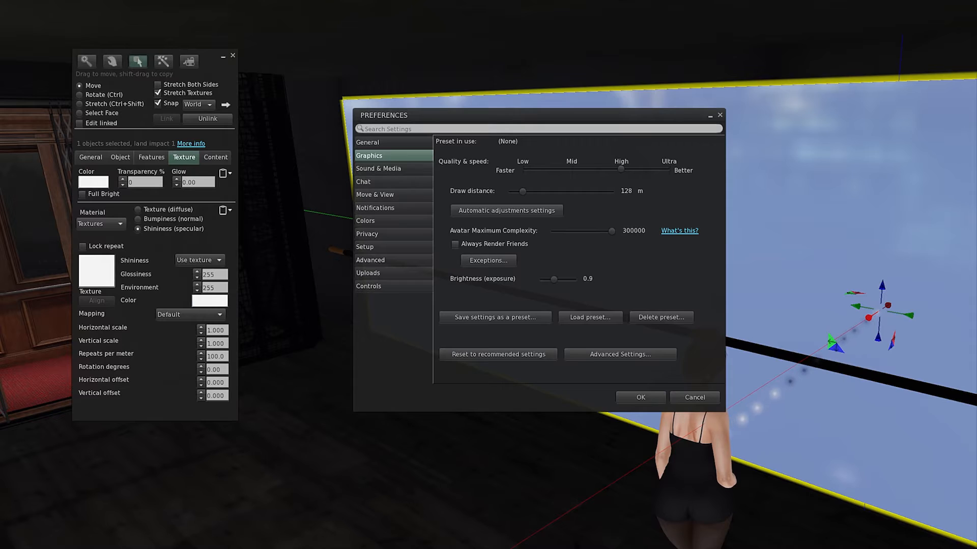
left_click(641, 397)
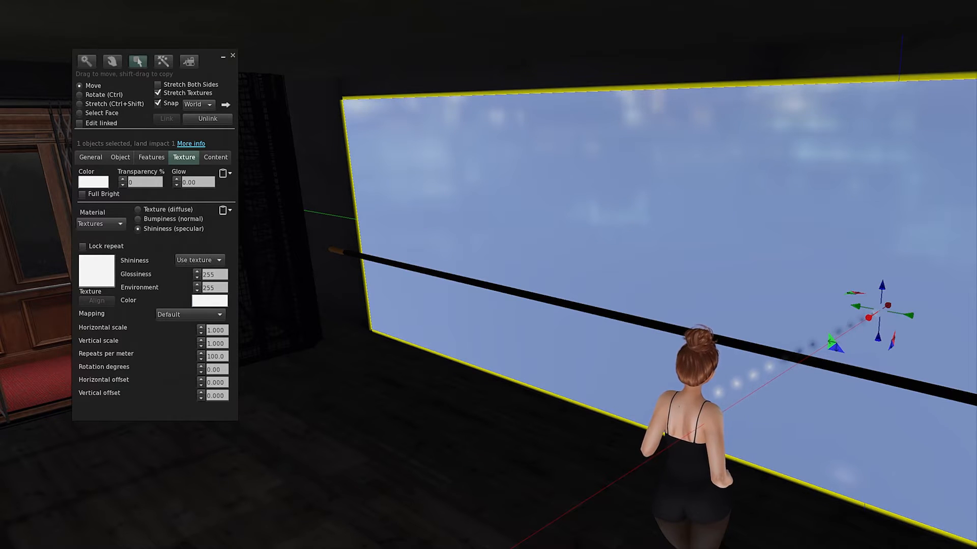
Step: Examine the reflections in the mirror panel and the city cylinder surrounding the studio building from outside
left_click_drag(488, 275, 552, 275, "alt")
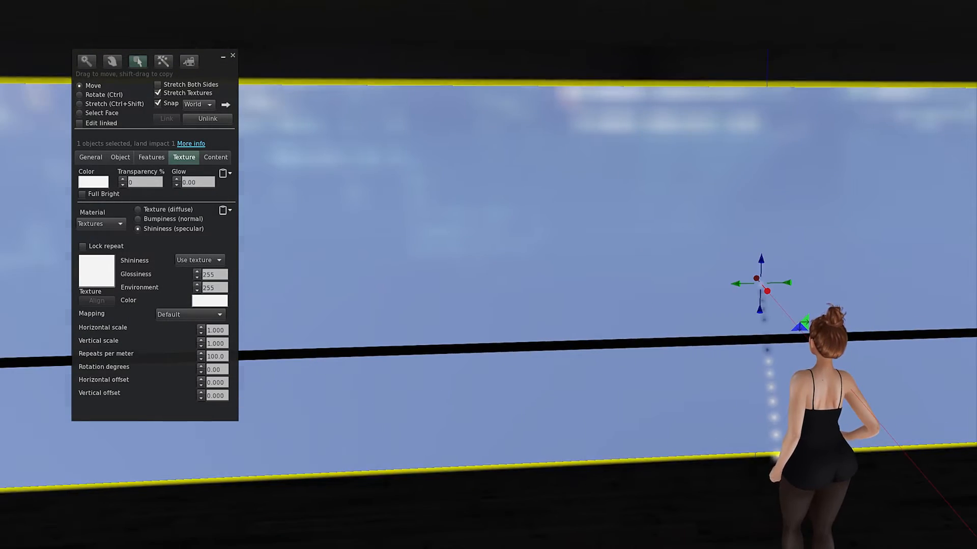
scroll(488, 275, "down", 6)
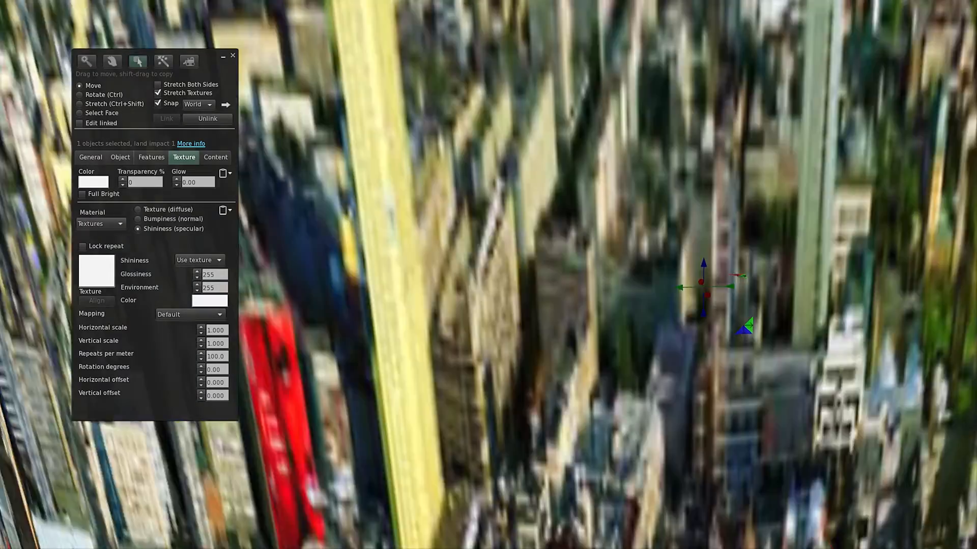
scroll(488, 275, "down", 5)
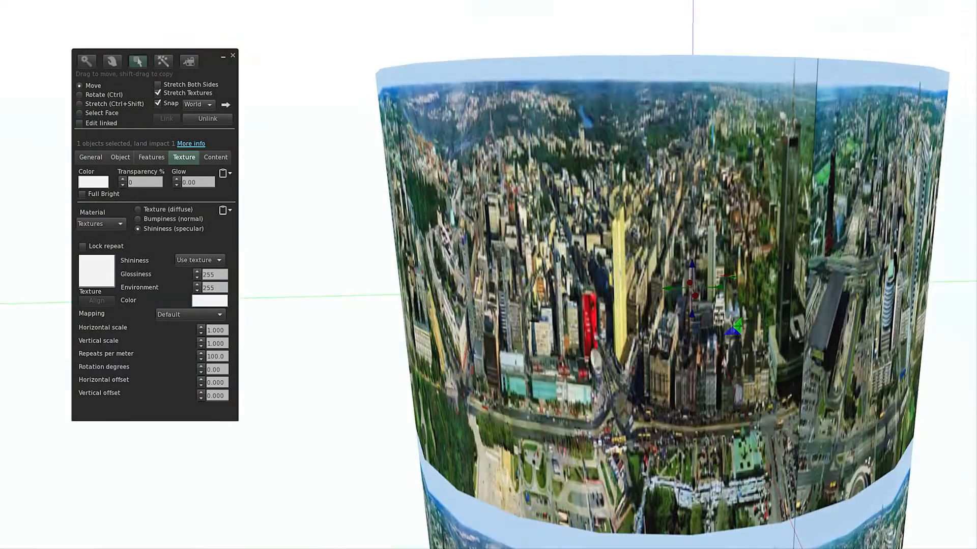
left_click_drag(489, 275, 671, 400, "alt")
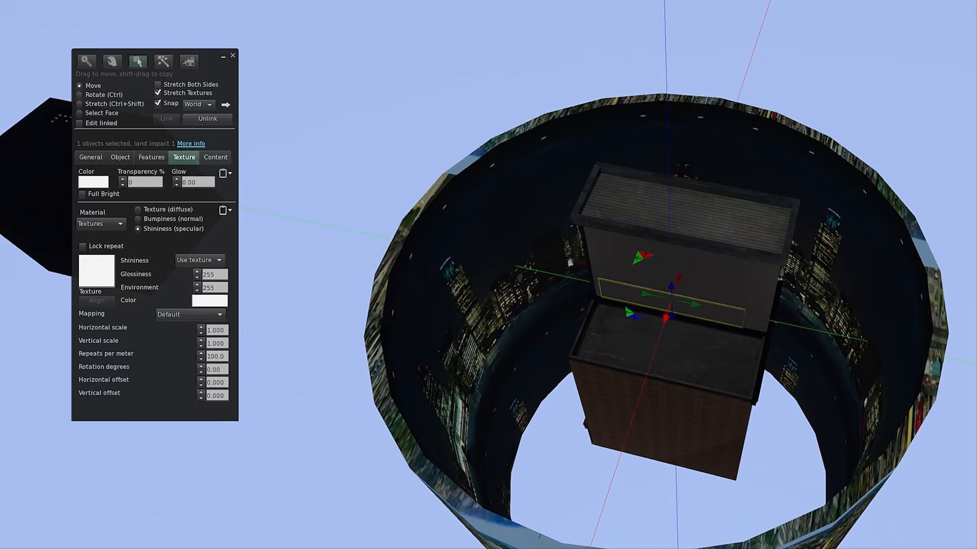
left_click_drag(671, 399, 671, 173, "ctrl+alt")
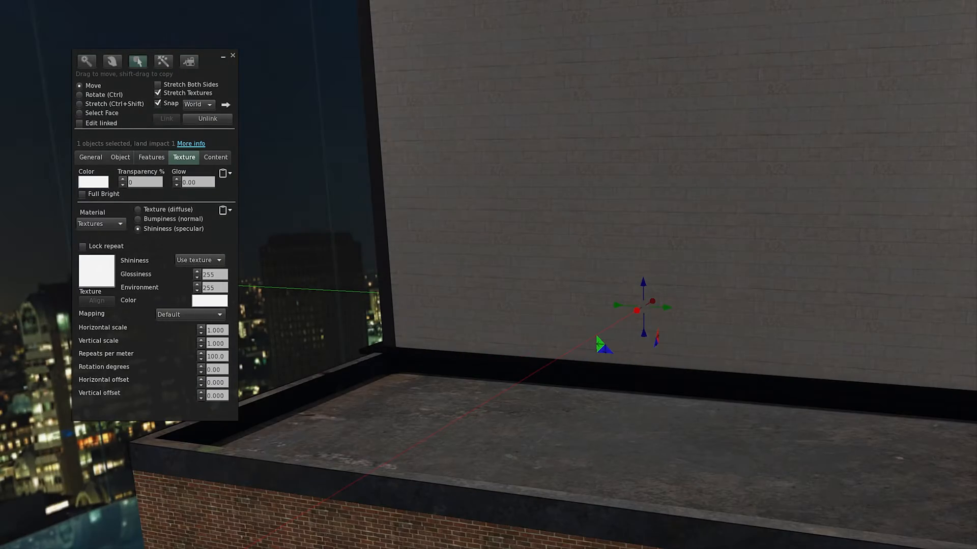
key("Escape")
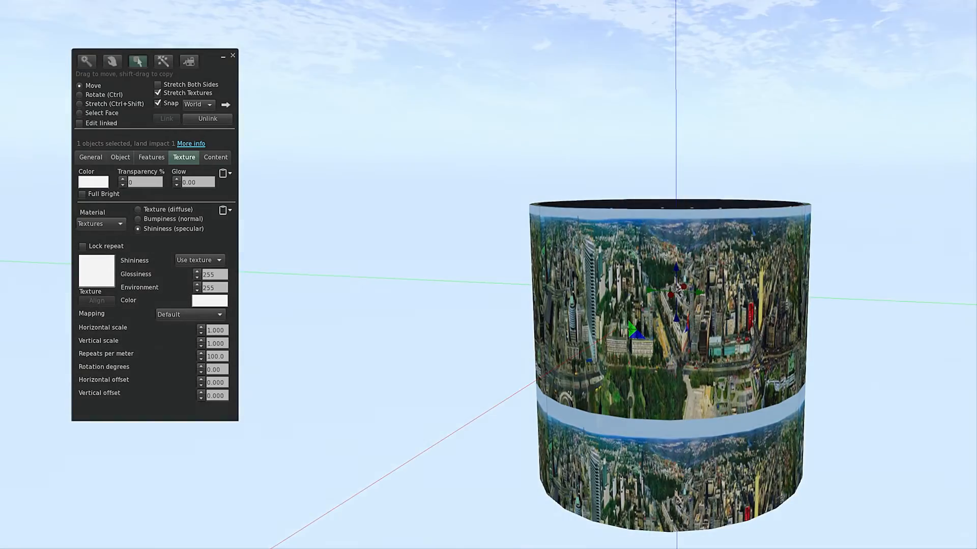
left_click_drag(671, 306, 814, 295, "alt")
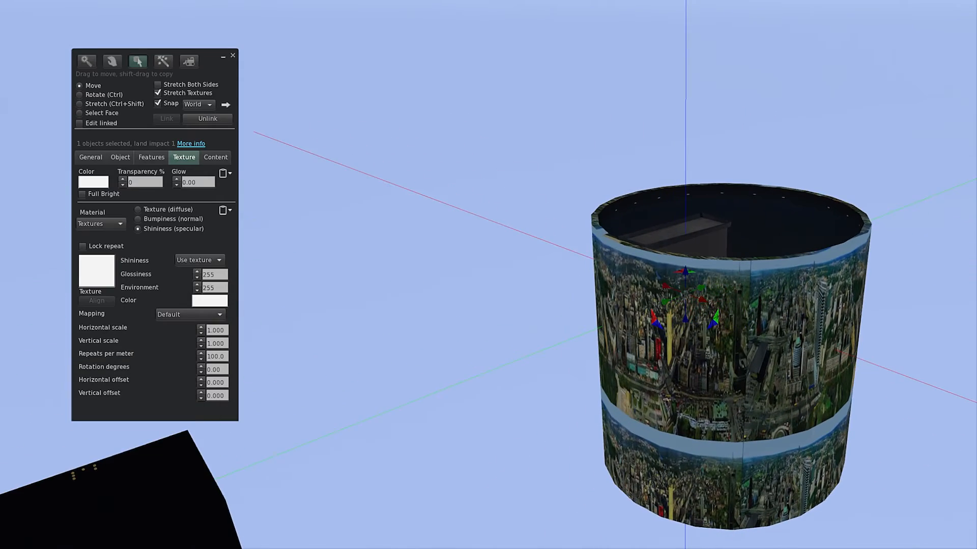
left_click_drag(671, 306, 743, 127, "alt")
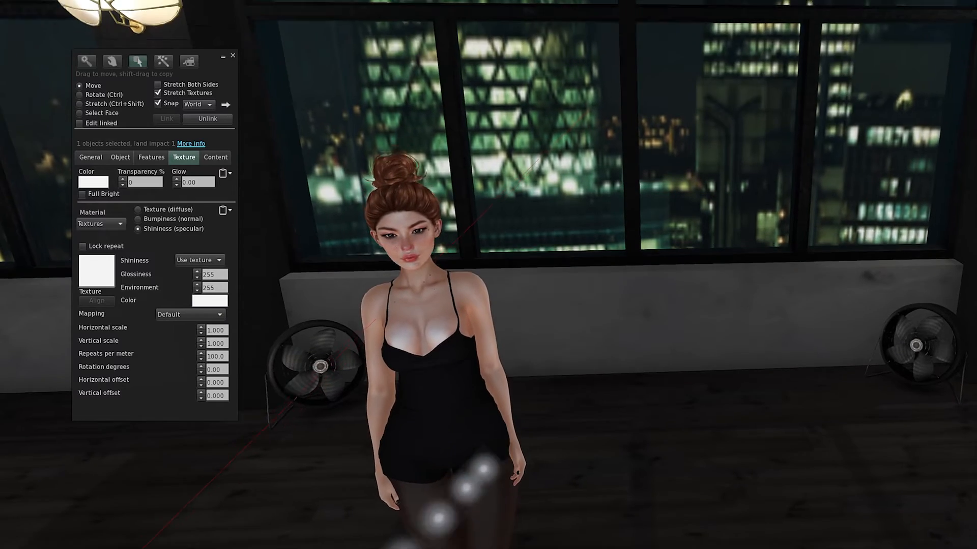
left_click_drag(488, 305, 911, 303, "alt")
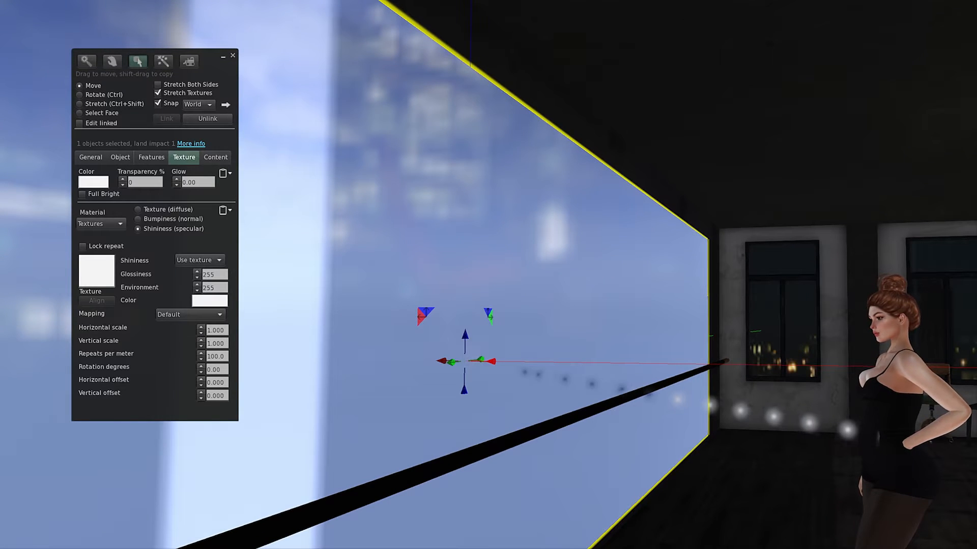
Step: Close the build tools and turn the avatar back and forth to inspect the mirror's reflections along the wall
key("ctrl+b")
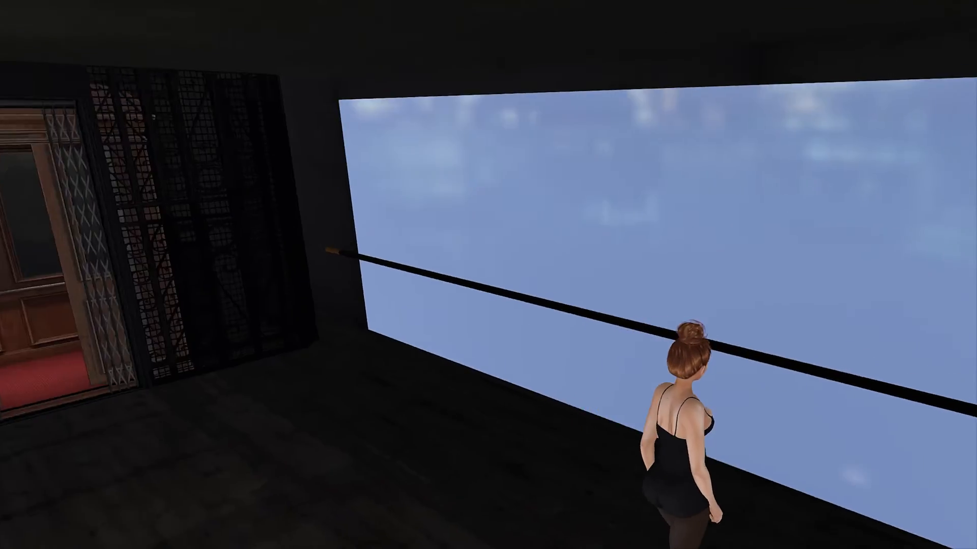
key("Right")
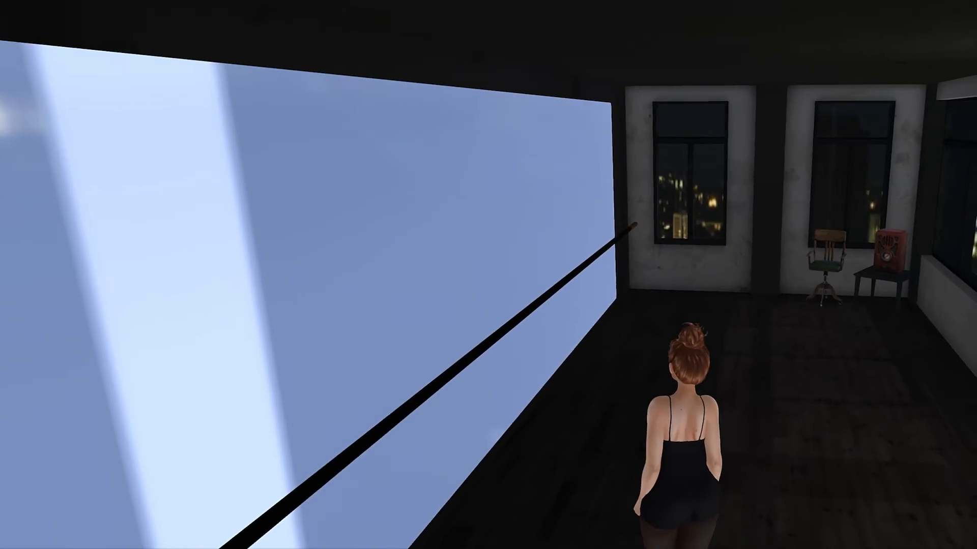
key("Left")
key("Left")
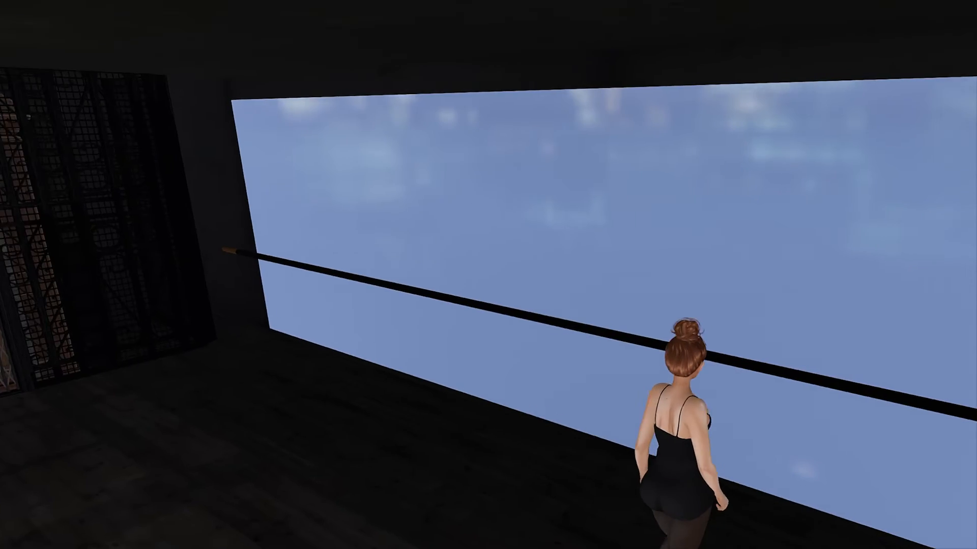
key("Right")
key("Left")
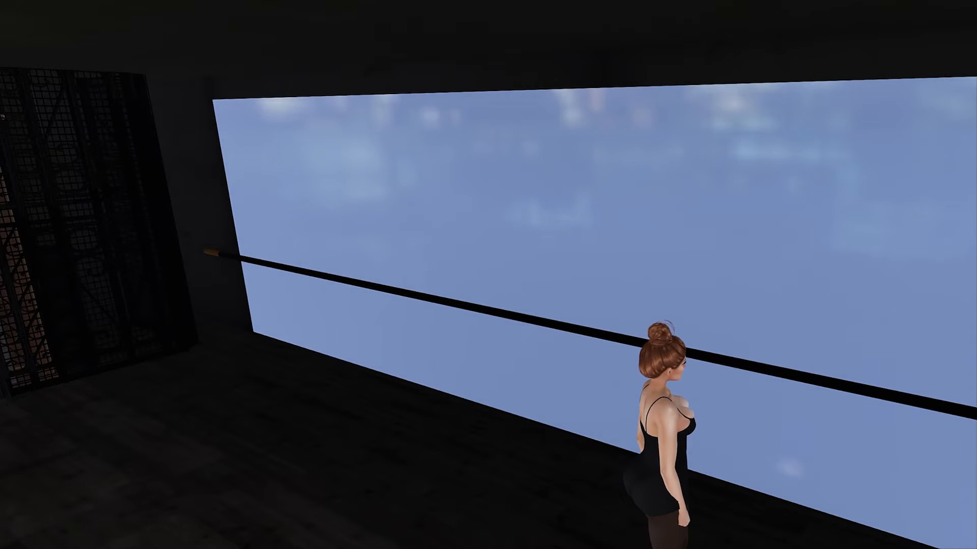
key("Left")
Step: Create a new cube prim on the studio floor in front of the mirror
left_click(110, 1)
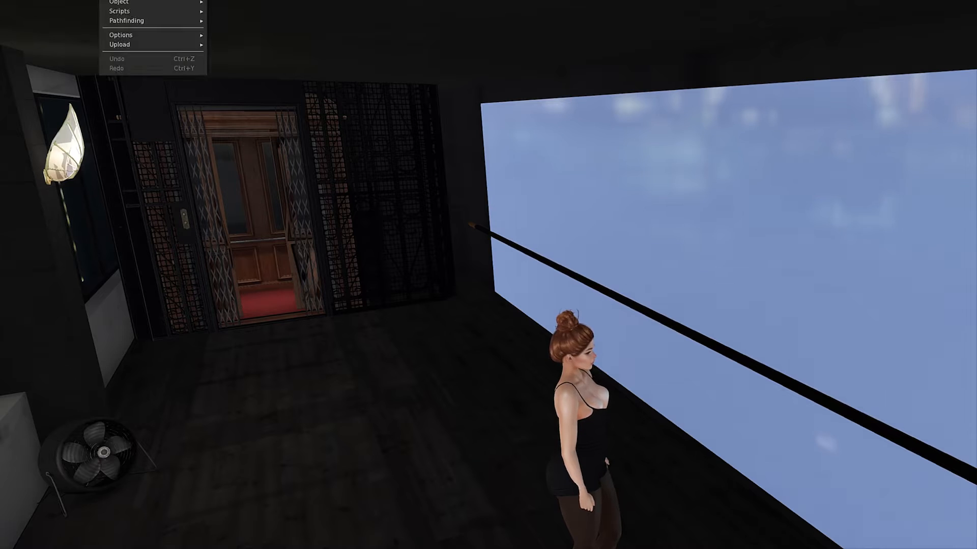
left_click(120, 1)
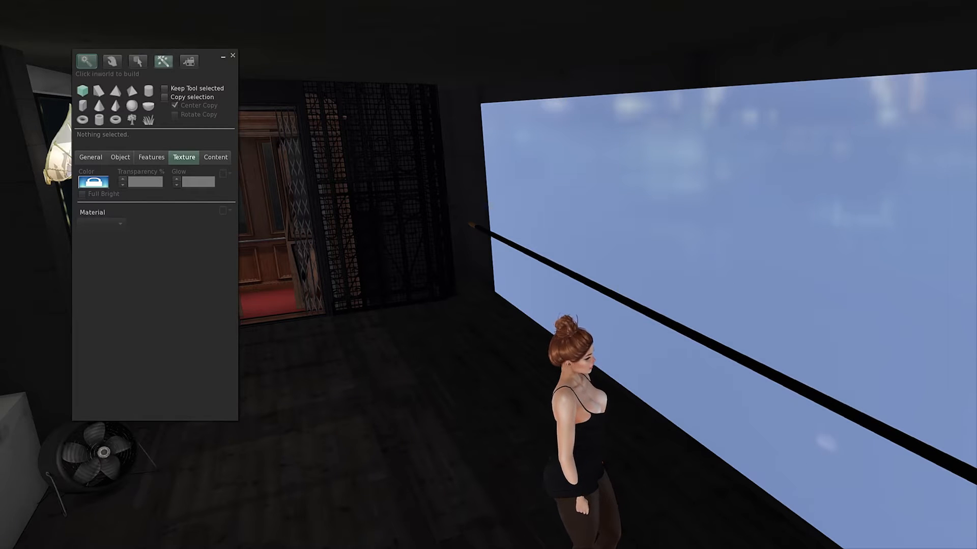
left_click(739, 543)
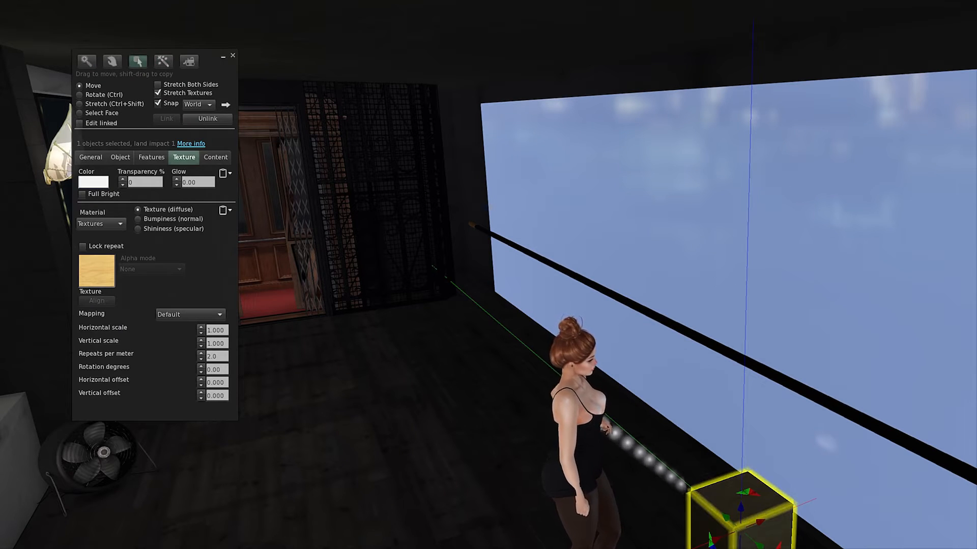
Step: Turn the new cube into a reflection probe with the Box volume type
left_click(151, 157)
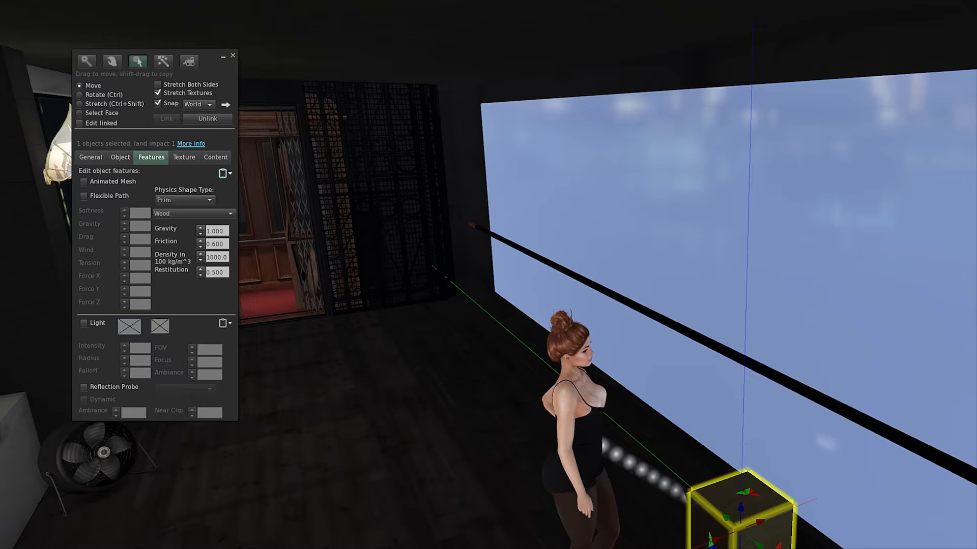
key("ctrl")
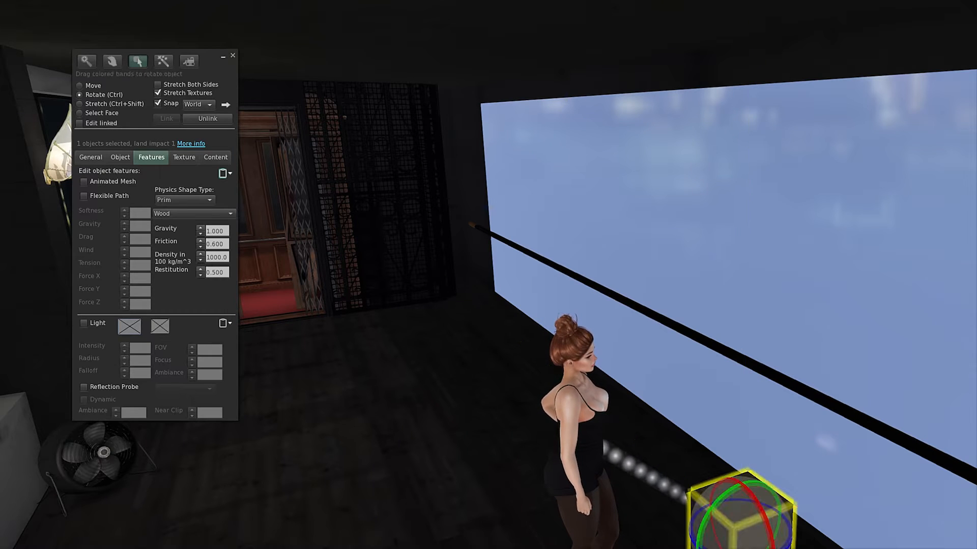
key("ctrl+shift")
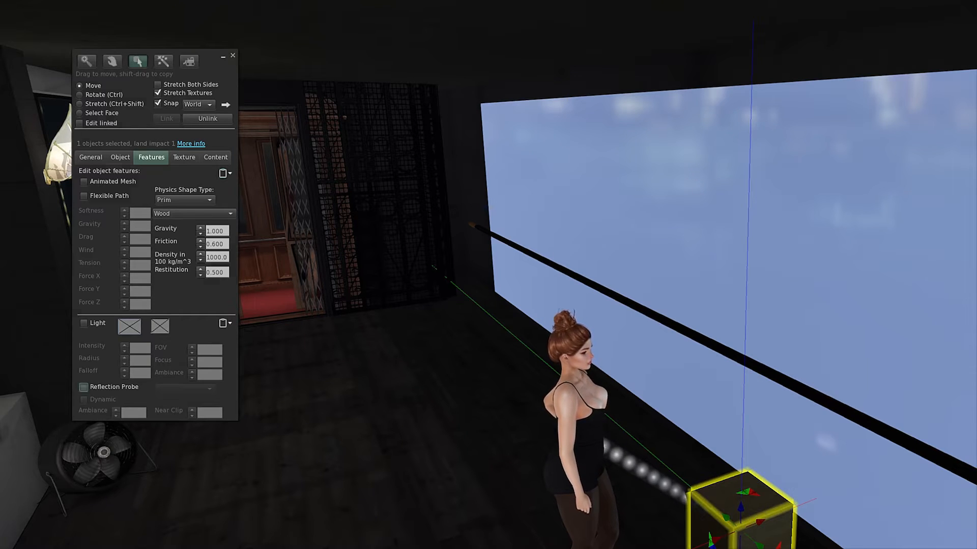
left_click(83, 387)
key("Return")
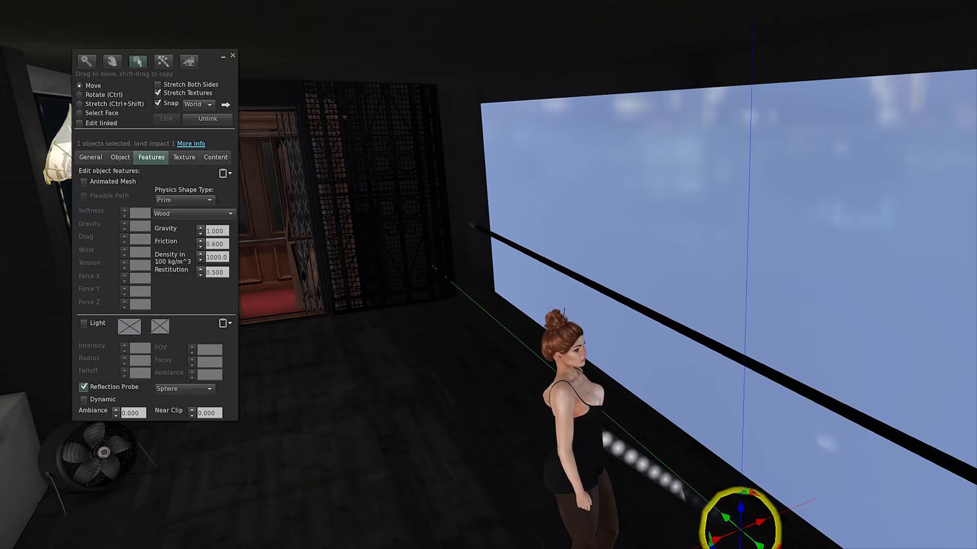
left_click(184, 389)
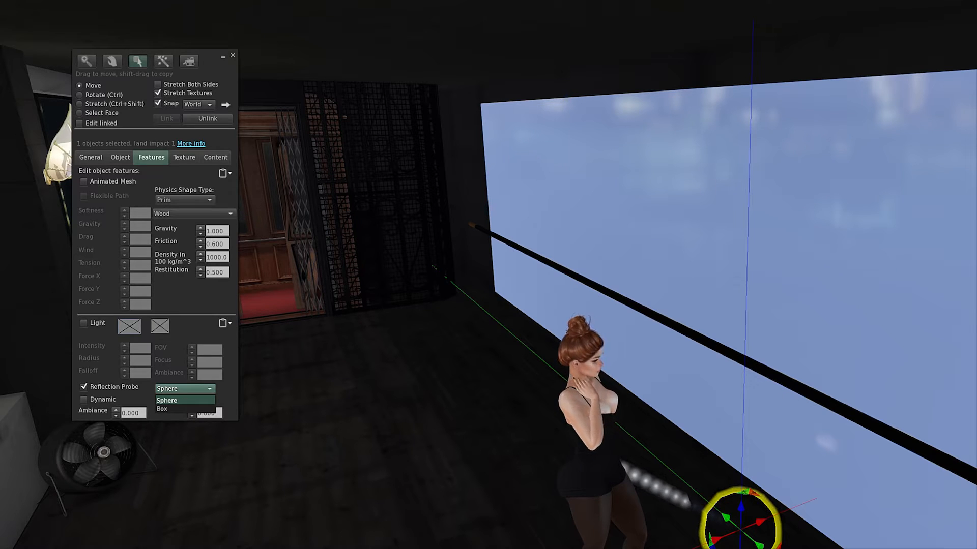
key("Down")
key("Return")
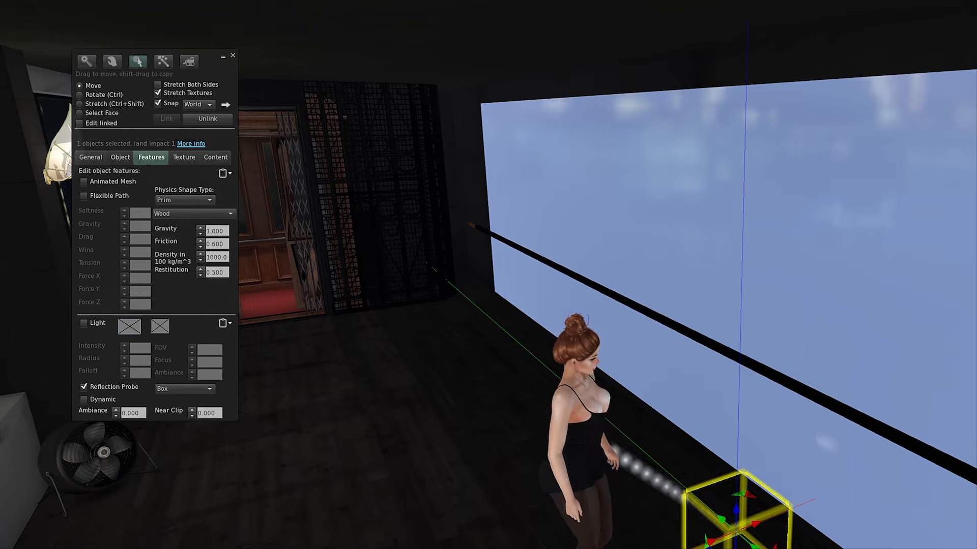
Step: Name the reflection probe "Probe" and enable its Dynamic option
left_click(91, 158)
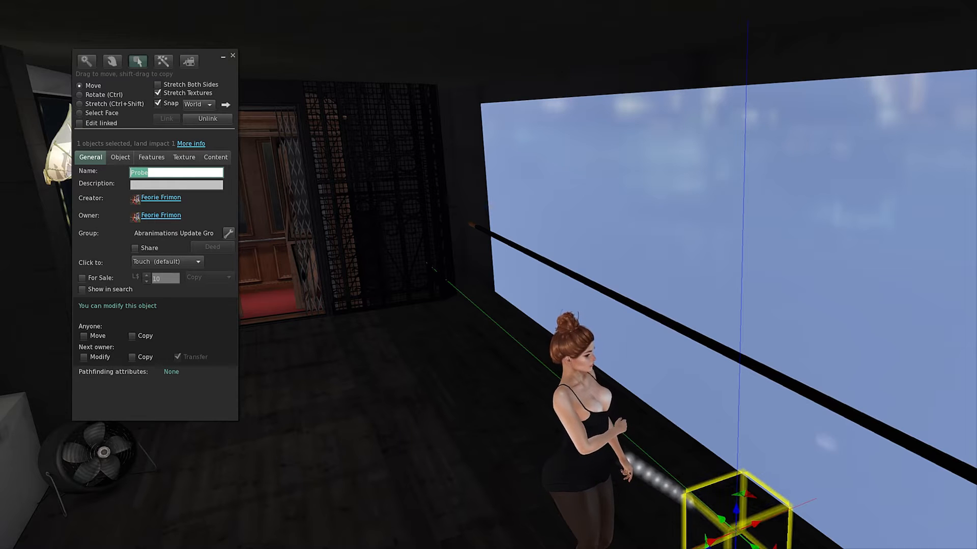
left_click(216, 158)
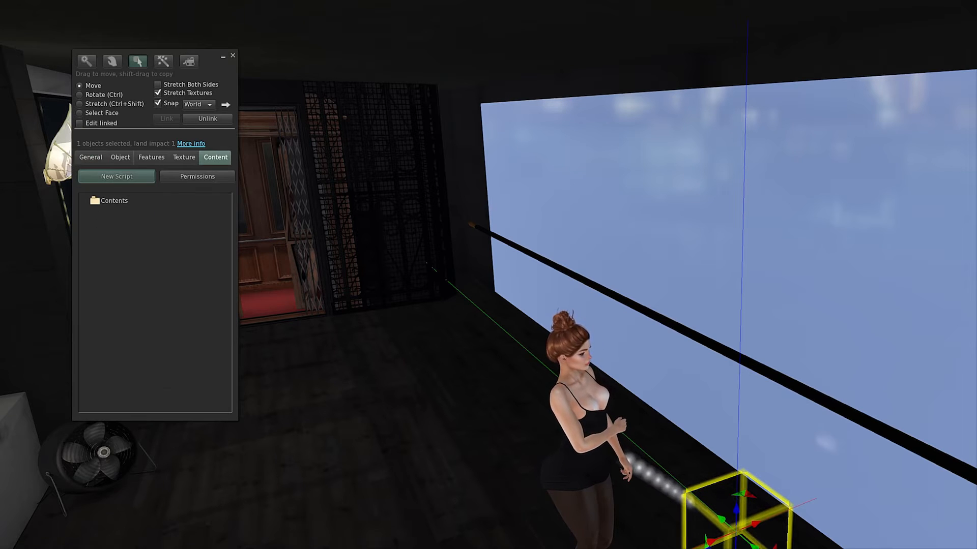
left_click_drag(756, 524, 750, 526)
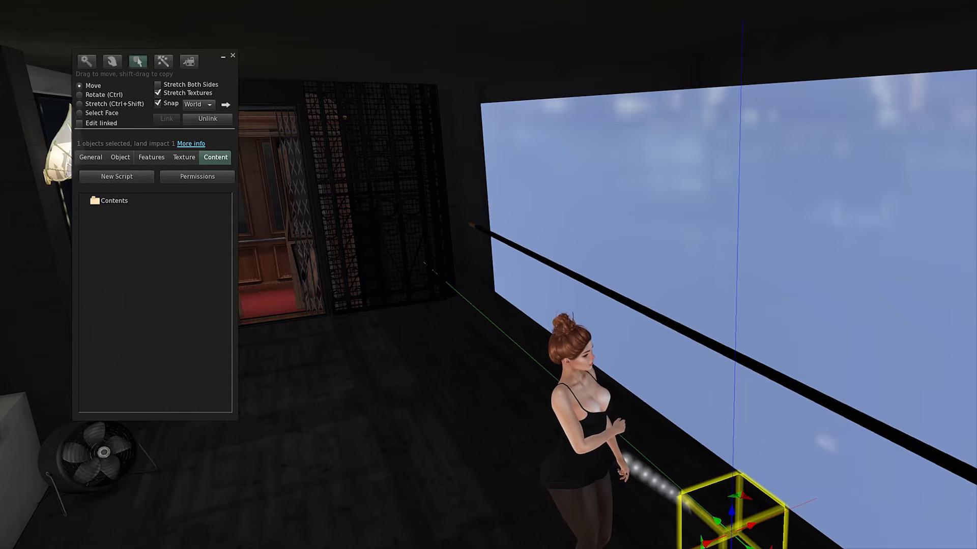
left_click(184, 158)
left_click(151, 158)
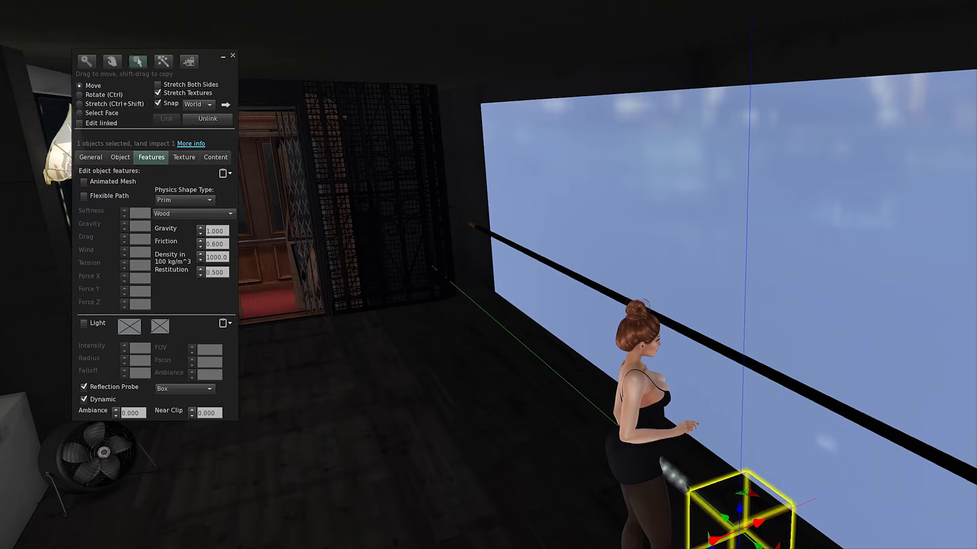
Step: Move the reflection probe box against the lower part of the mirror panel and inspect its placement from several angles
key("ctrl+alt+shift+Down")
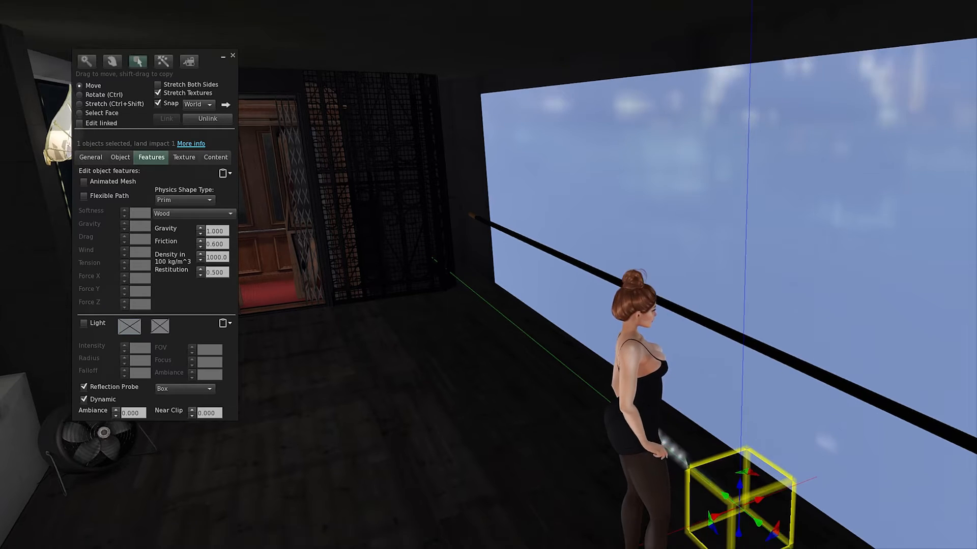
left_click_drag(759, 438, 804, 423)
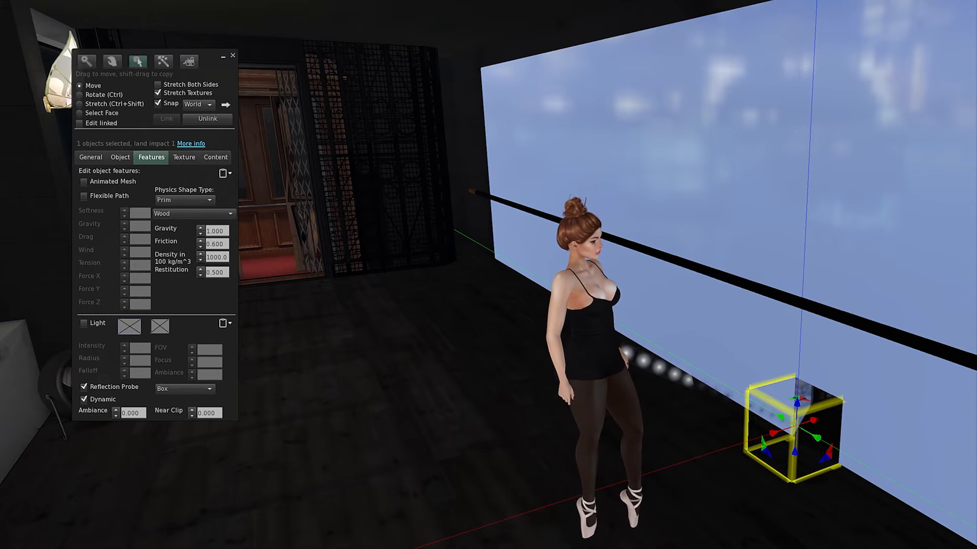
left_click_drag(797, 426, 948, 430, "alt")
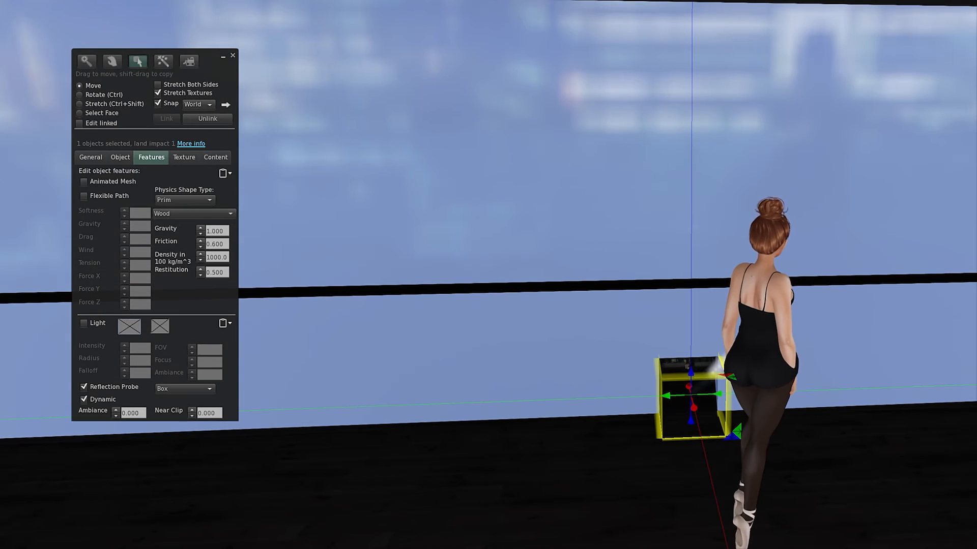
scroll(489, 274, "up", 4)
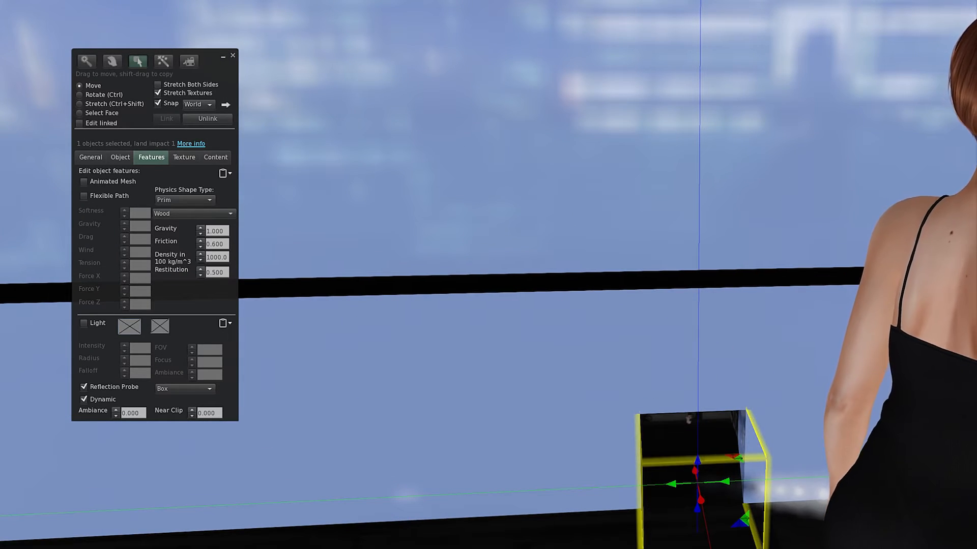
scroll(489, 275, "down", 5)
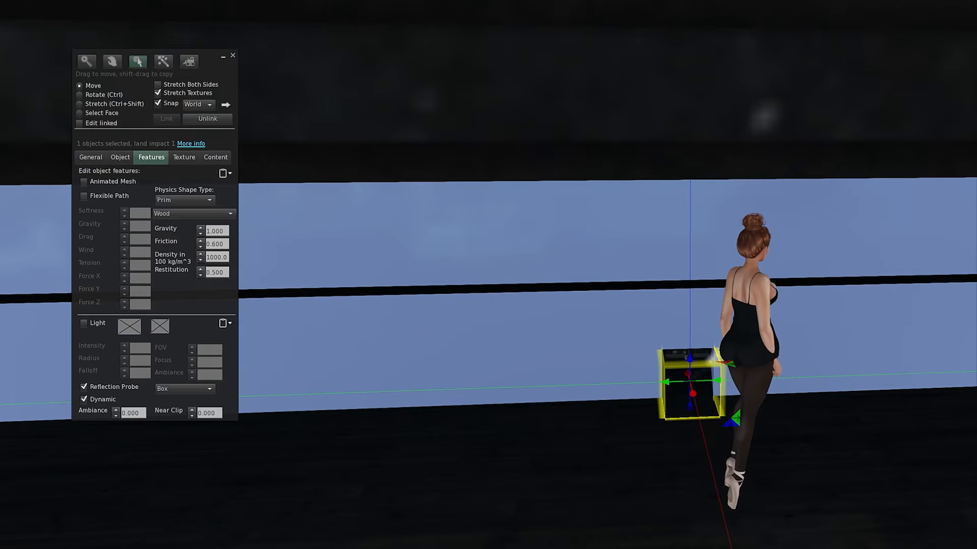
scroll(488, 275, "up", 2)
key("ctrl+alt+Down")
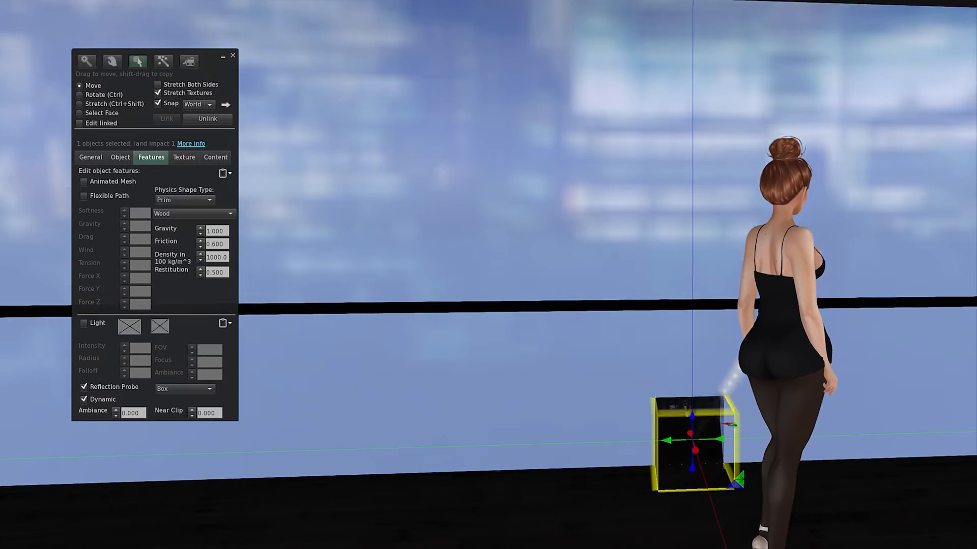
key("alt+Right")
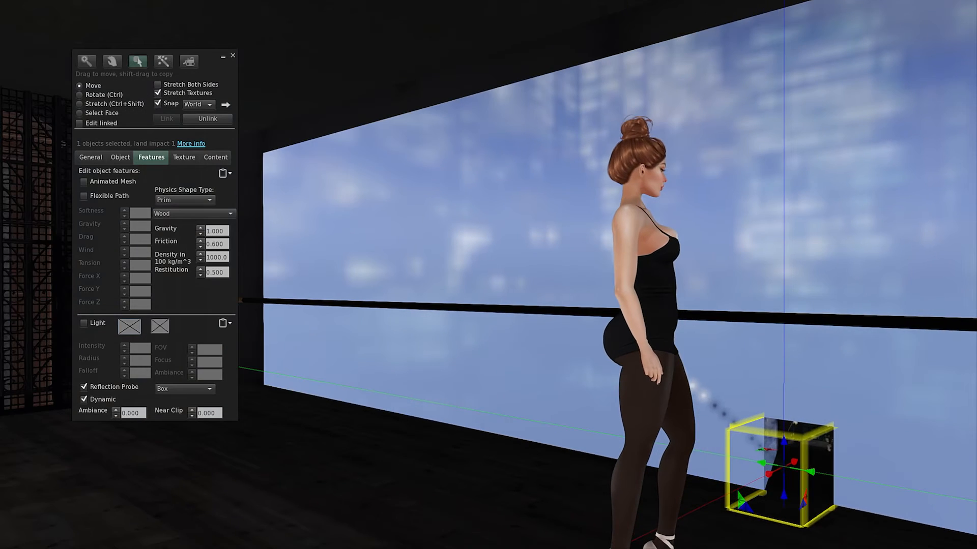
Step: Stretch the reflection probe box upward from the floor until it reaches the full height of the mirror panel
scroll(488, 274, "down", 2)
key("ctrl")
key("ctrl+shift")
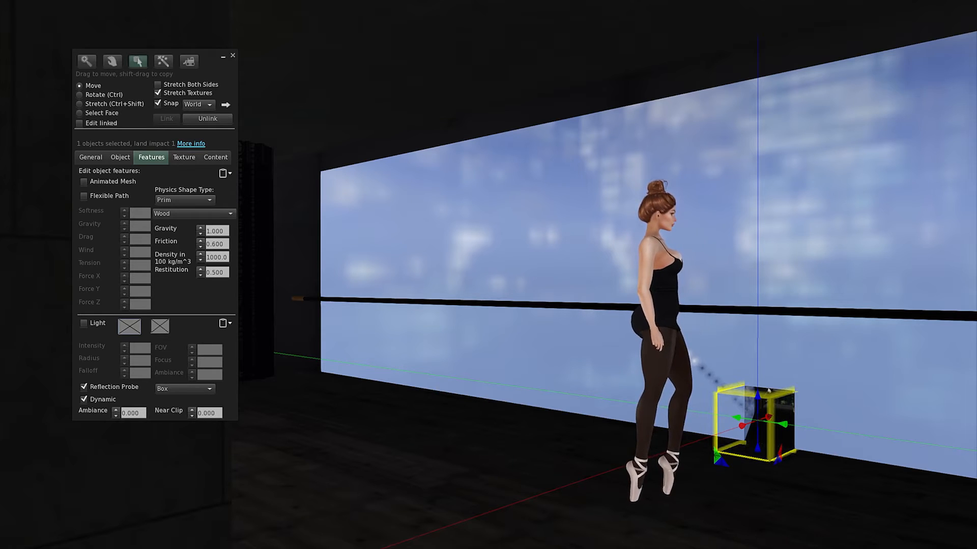
key("ctrl")
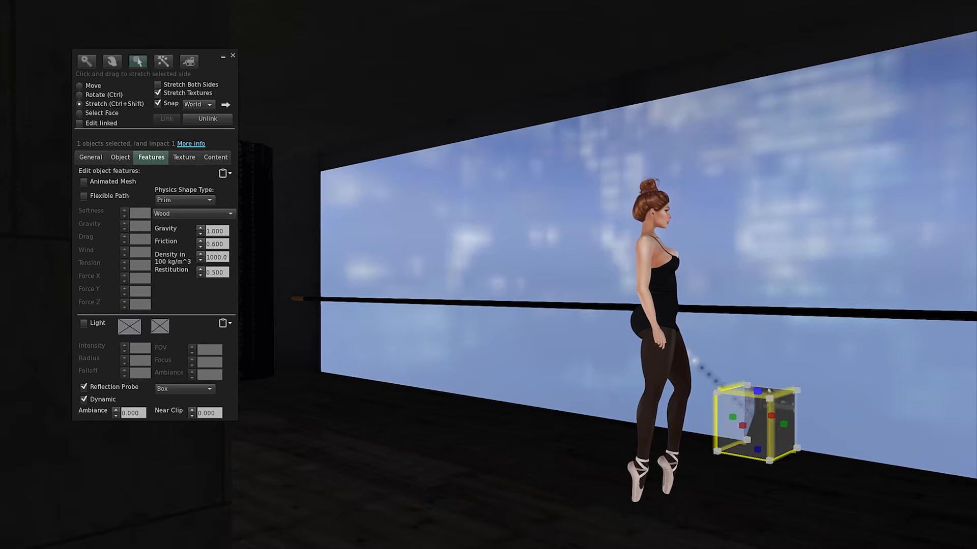
left_click_drag(769, 390, 768, 253)
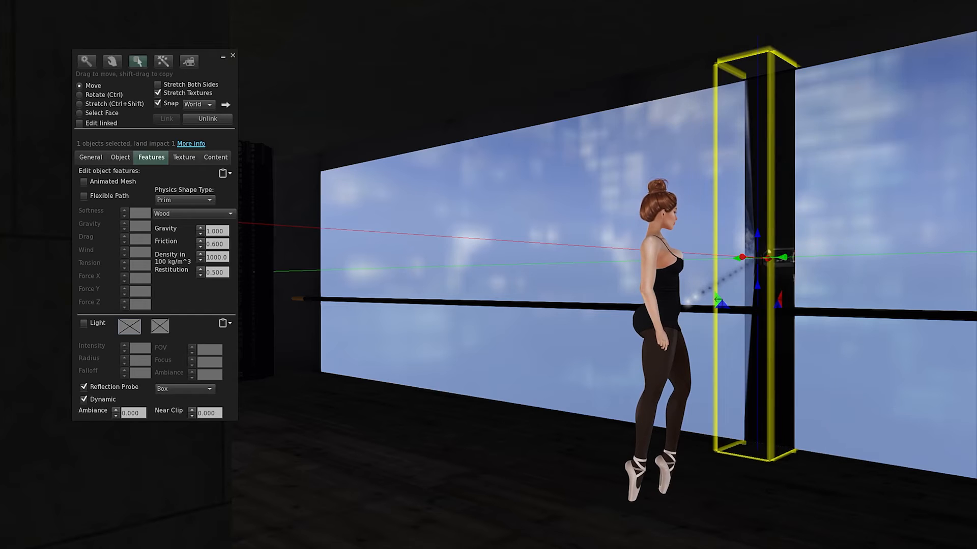
Step: Stretch the probe box lengthwise in both directions so it spans the mirror panel from end to end
left_click_drag(741, 260, 549, 271)
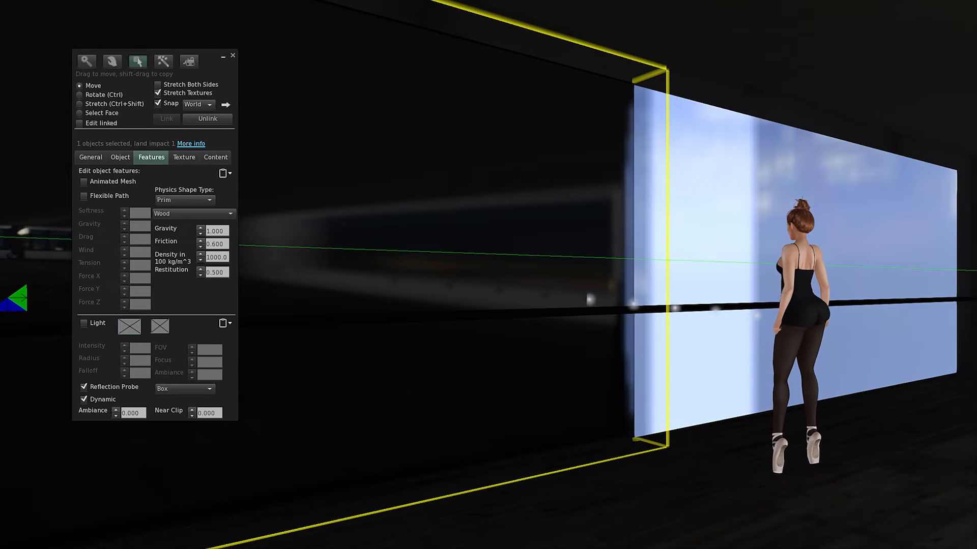
key("ctrl+shift")
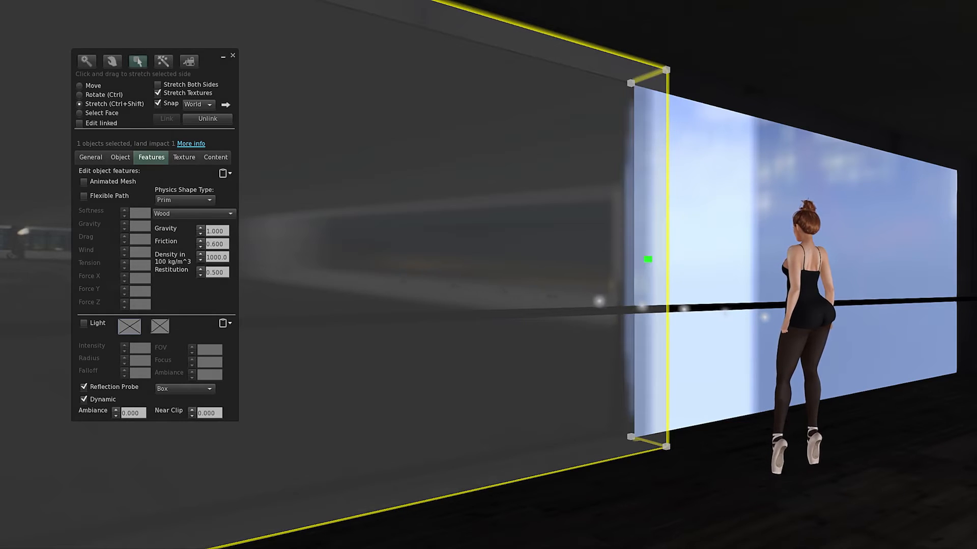
left_click_drag(647, 260, 972, 270)
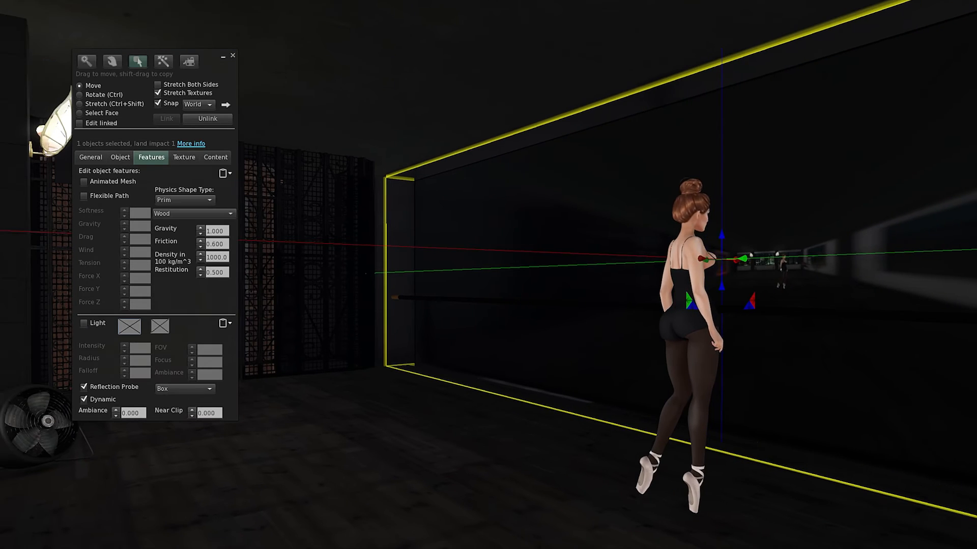
Step: Fine-tune the probe's end, upper and lower edges around the mirror, making it about 15.6 m long and 3.3 m high
key("ctrl")
key("ctrl+shift")
mouse_move(404, 272)
left_mouse_down()
mouse_move(392, 273)
mouse_move(415, 272)
mouse_move(401, 272)
left_mouse_up()
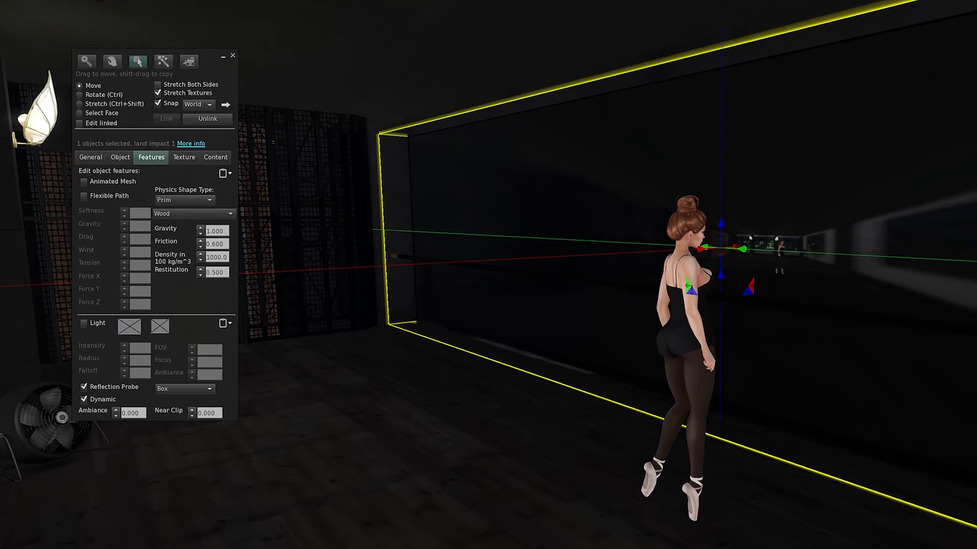
key("ctrl+shift")
left_click_drag(722, 58, 722, 53, "ctrl+shift")
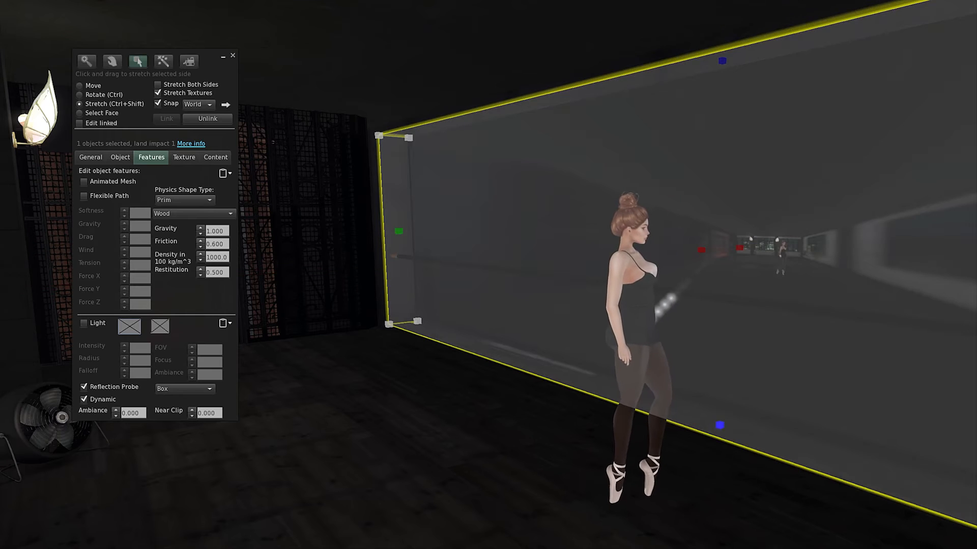
mouse_move(720, 425)
left_mouse_down("ctrl+shift")
mouse_move(719, 445)
mouse_move(720, 407)
mouse_move(720, 427)
left_mouse_up("ctrl+shift")
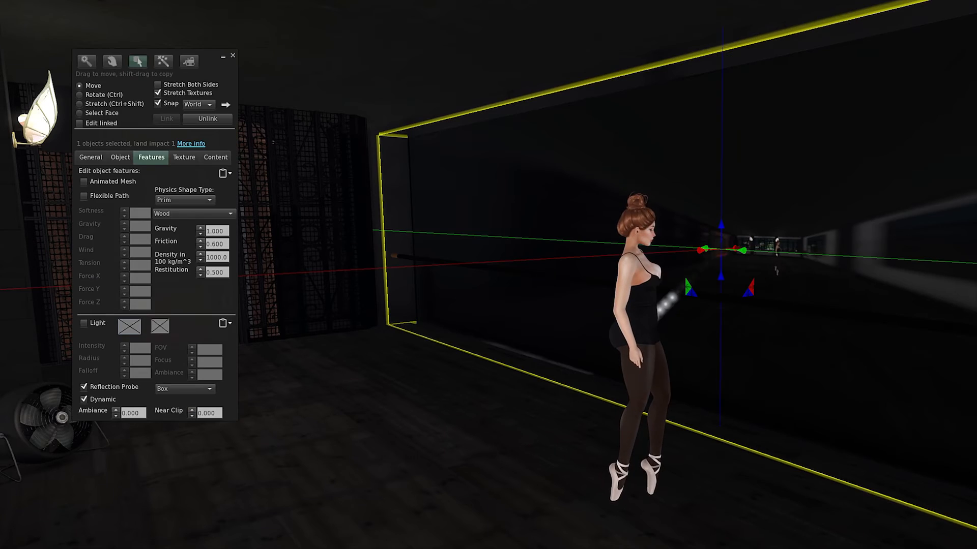
Step: Check the probe's dimensions and deepen the box outward from the mirror into the studio
key("Left")
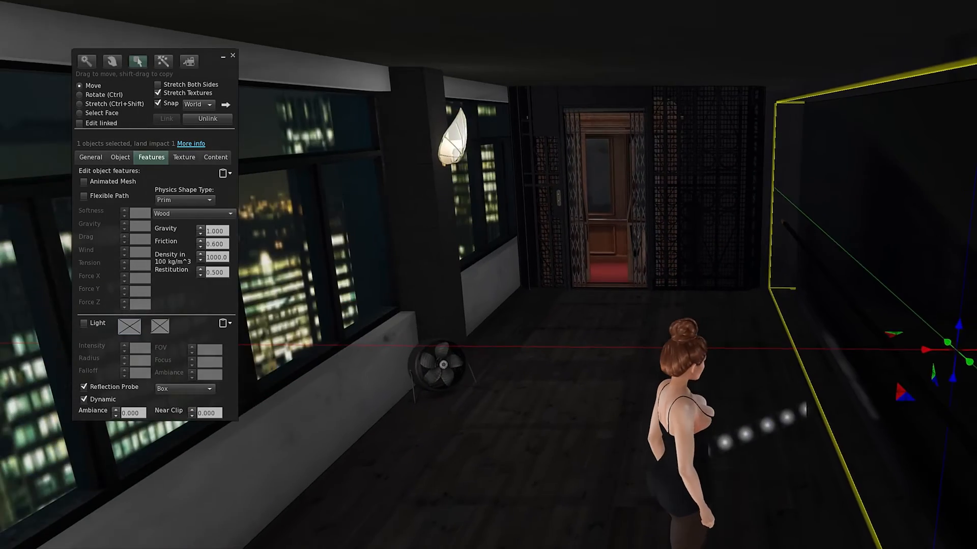
key("Right")
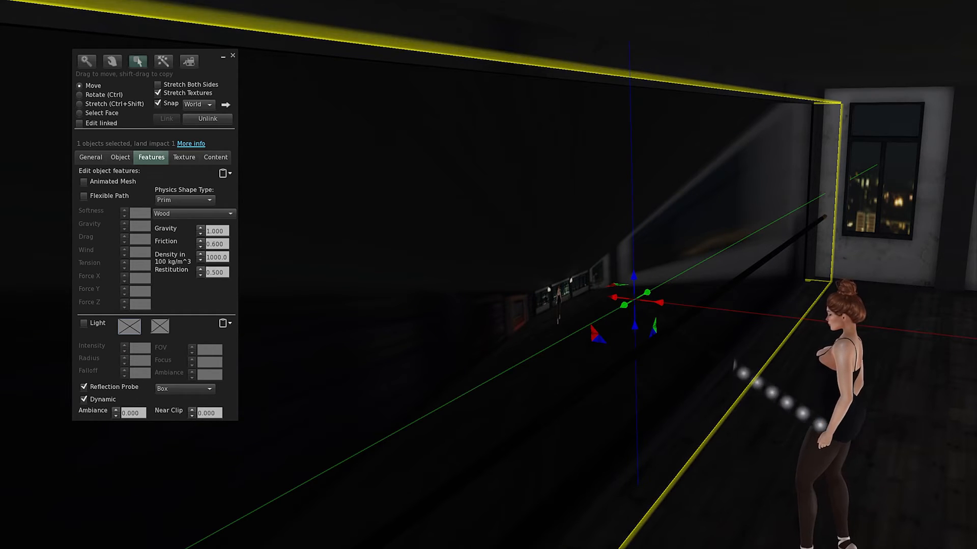
left_click(120, 157)
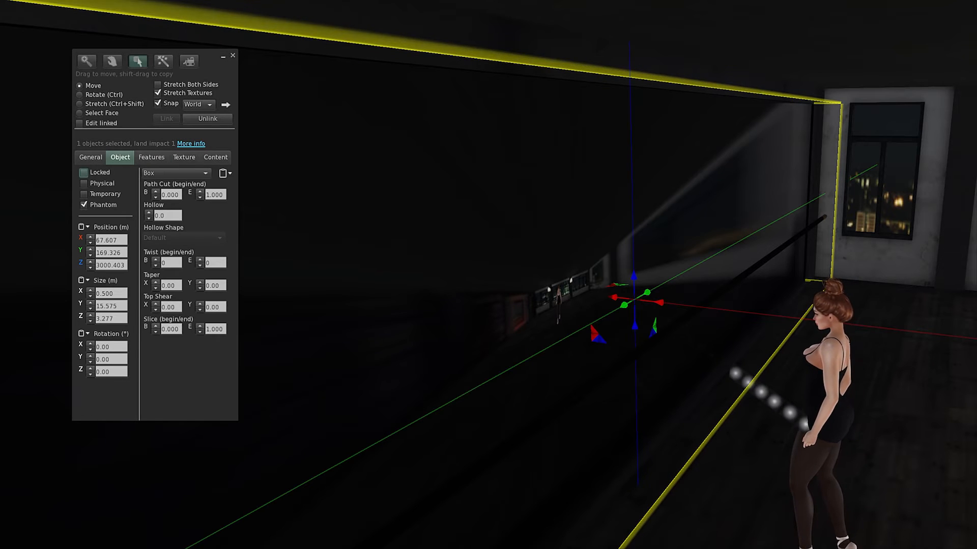
left_click(151, 158)
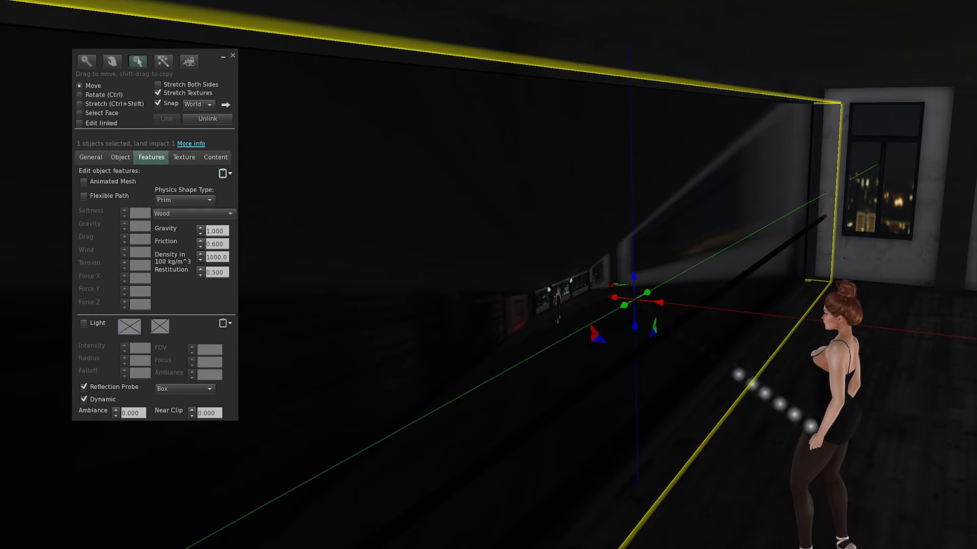
key("ctrl+shift")
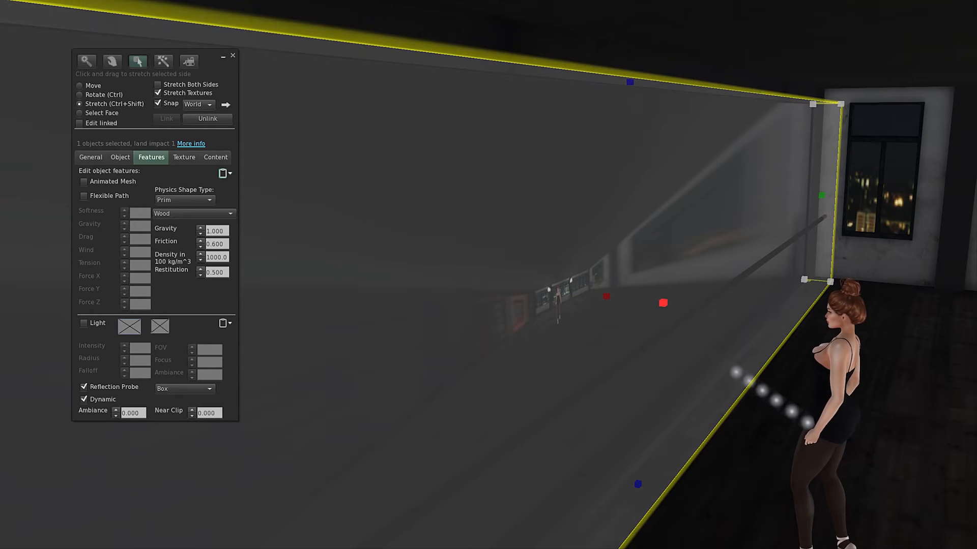
left_click_drag(663, 303, 668, 304)
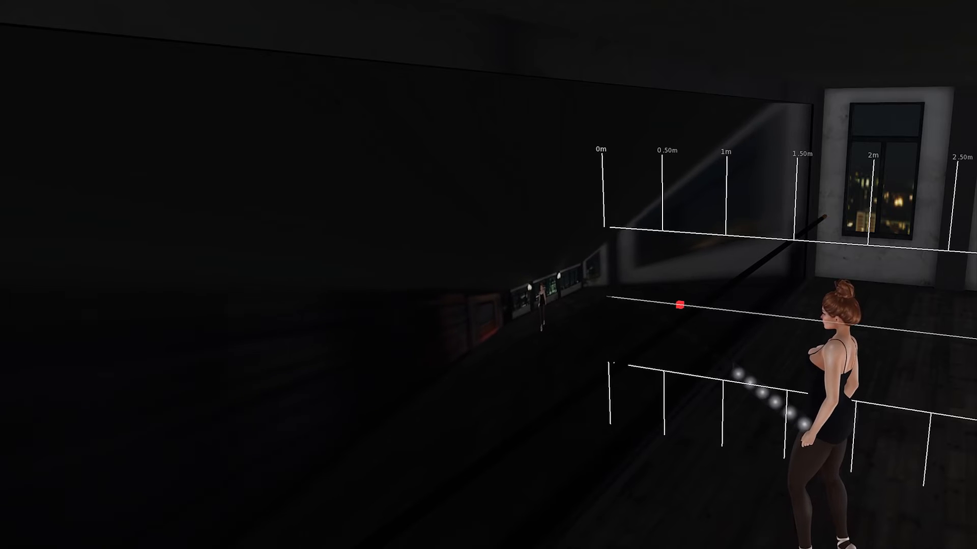
left_click_drag(689, 305, 717, 308)
key("ctrl+shift")
key("ctrl+shift")
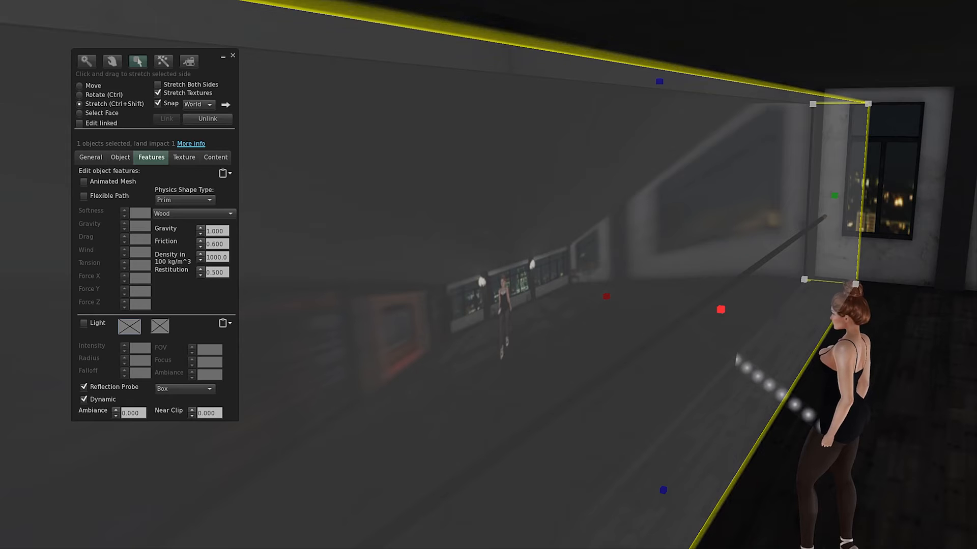
left_click_drag(720, 309, 733, 310)
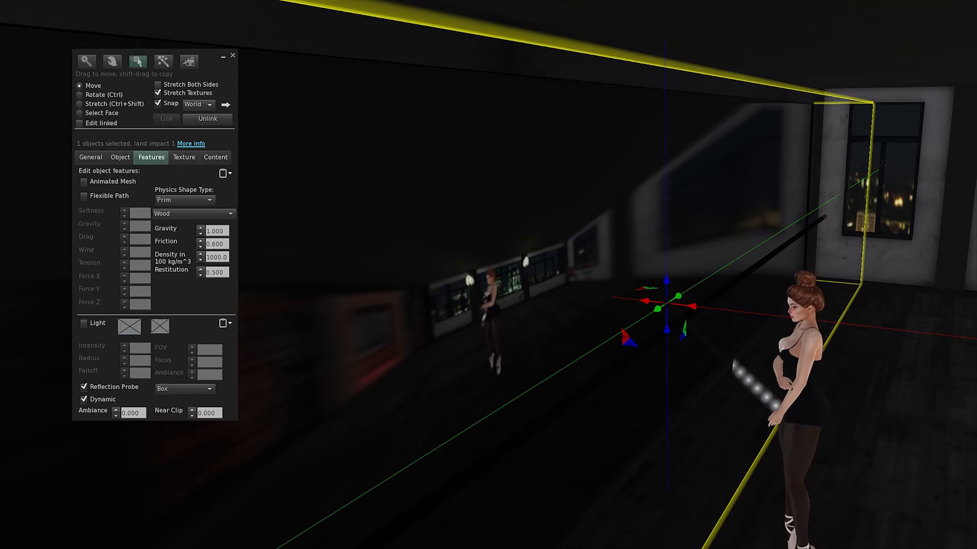
Step: Extend the probe's room-facing side further toward the avatar to enlarge the reflection
left_click_drag(733, 311, 799, 311, "alt")
key("ctrl+shift")
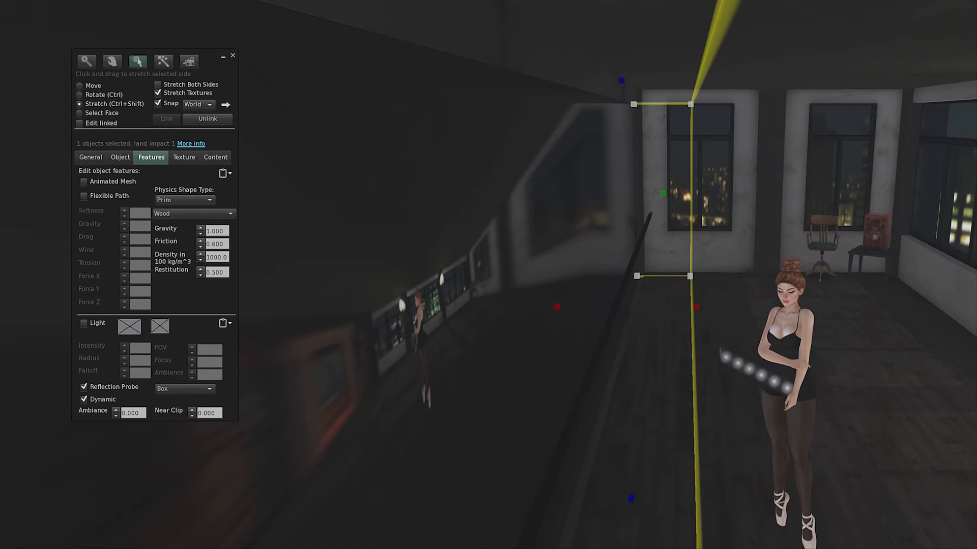
left_click_drag(696, 307, 733, 307)
key("ctrl+shift")
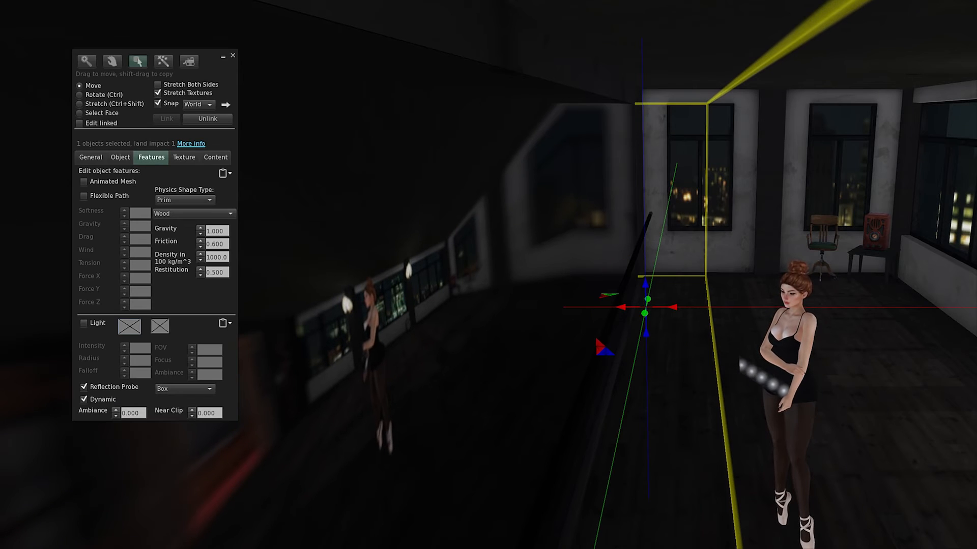
Step: Examine the mirror's reflection of the avatar and studio from several angles and positions along the wall
key("alt+Right")
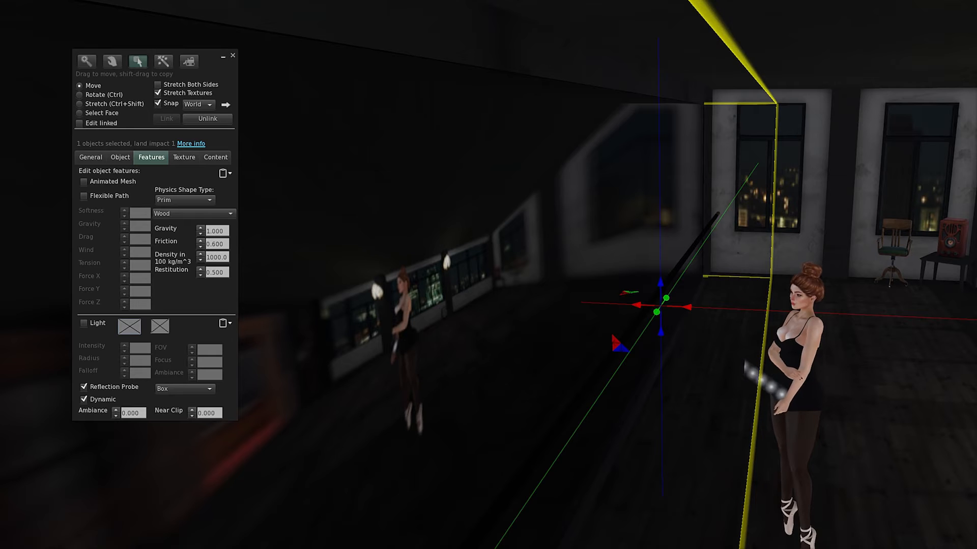
key("alt+Left")
key("alt+Right")
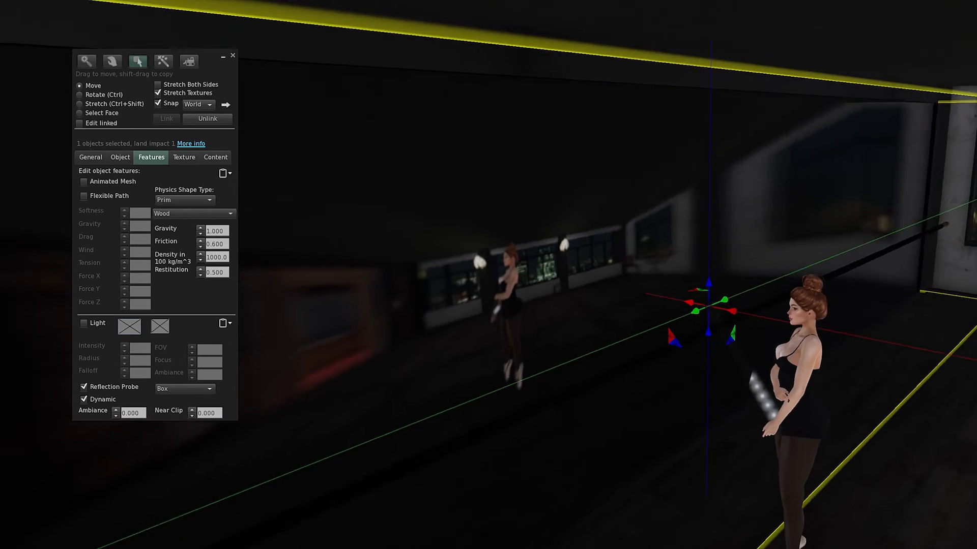
key("alt+Right")
key("alt+Right")
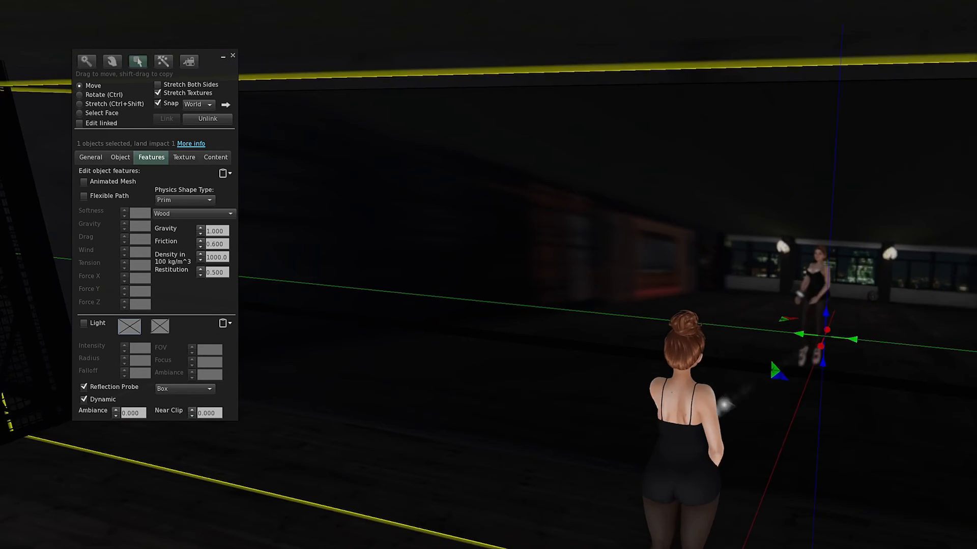
key("alt+Right")
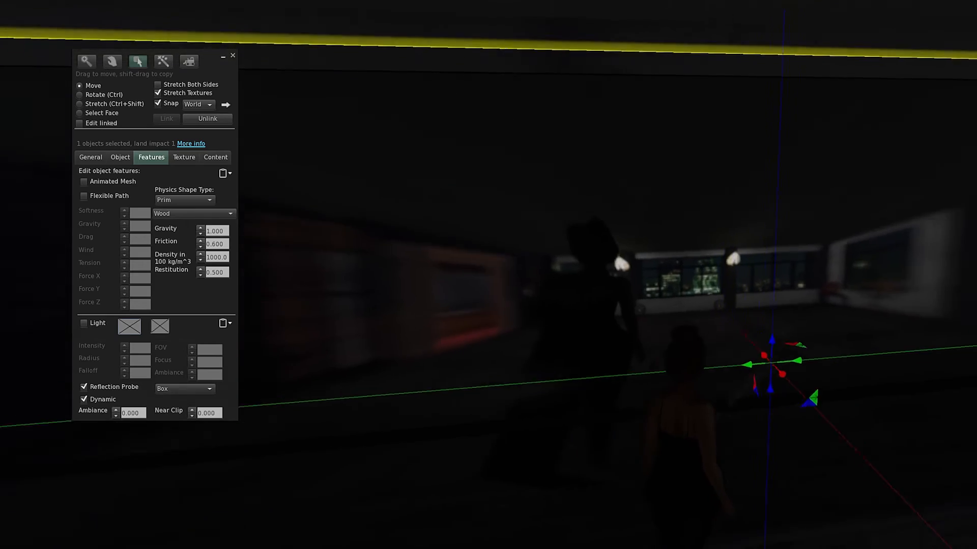
key("alt+Right")
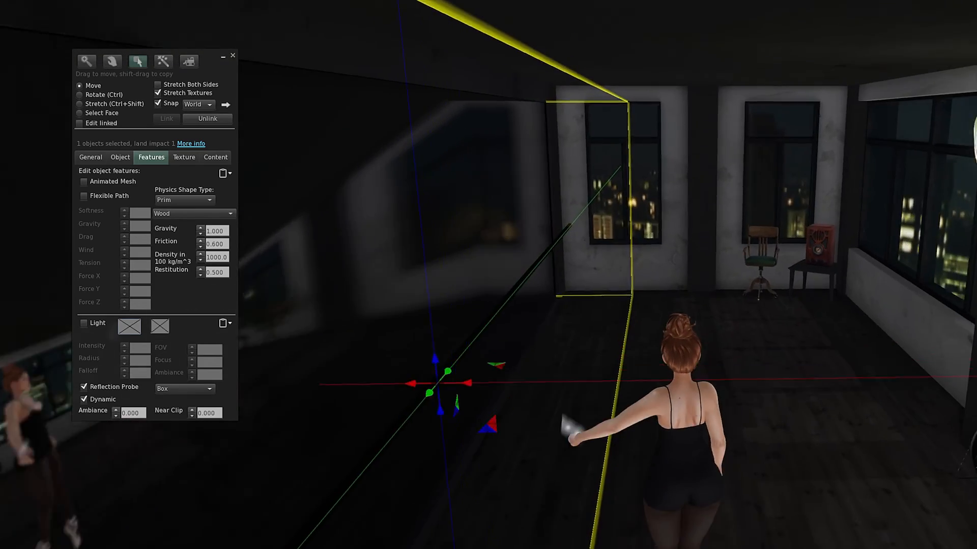
key("alt+Right")
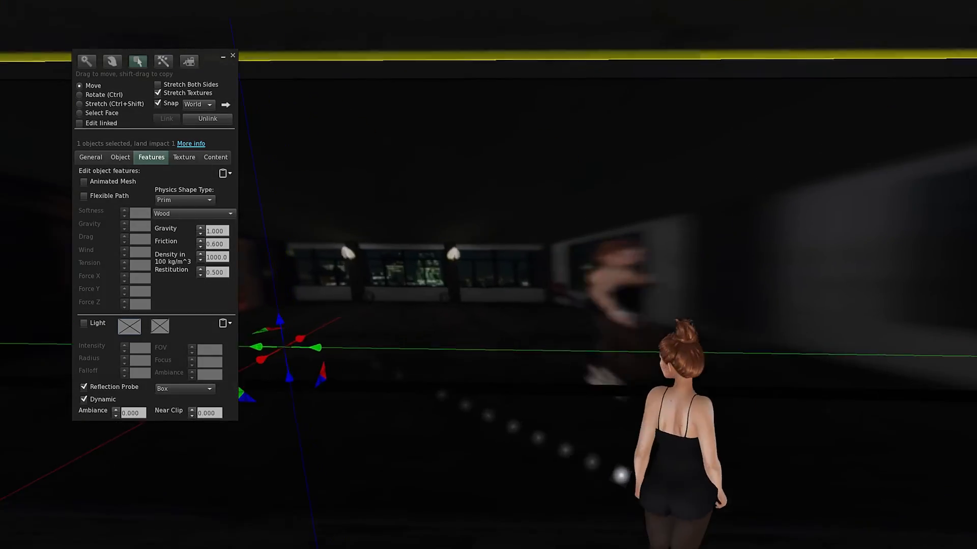
key("alt+Right")
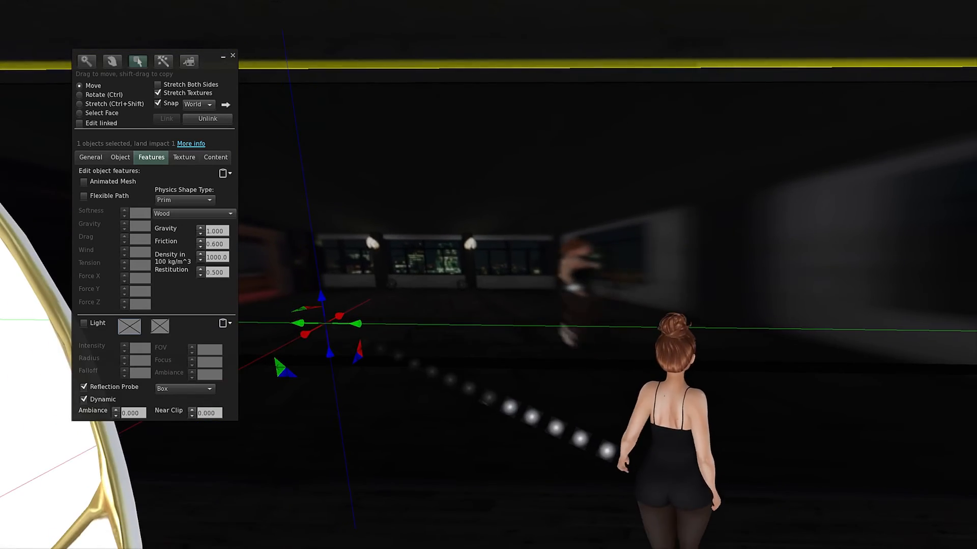
key("alt+Right")
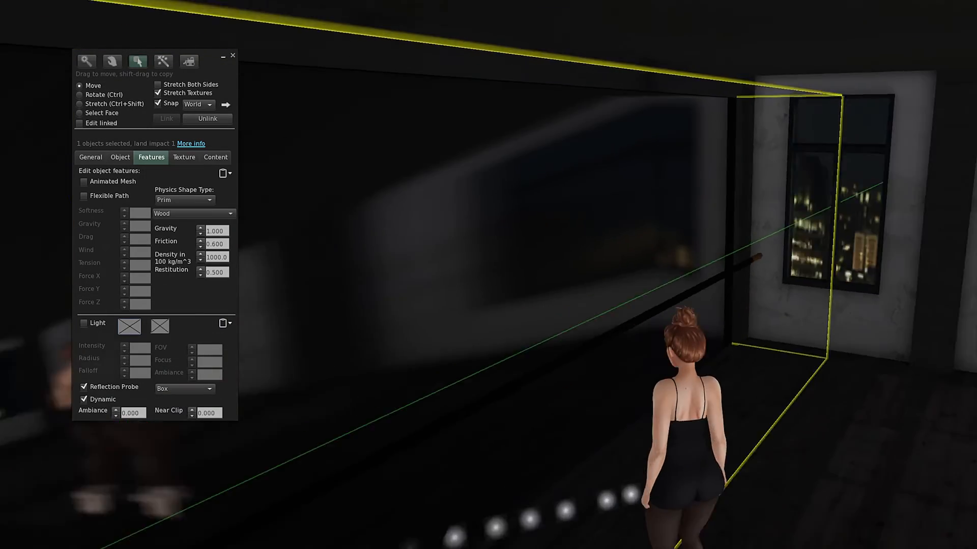
key("alt+Right")
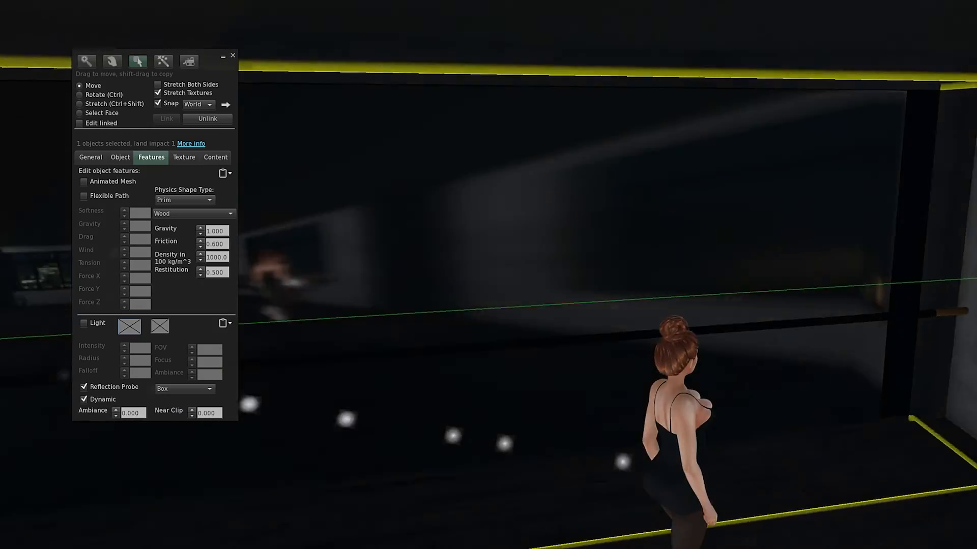
key("alt+Right")
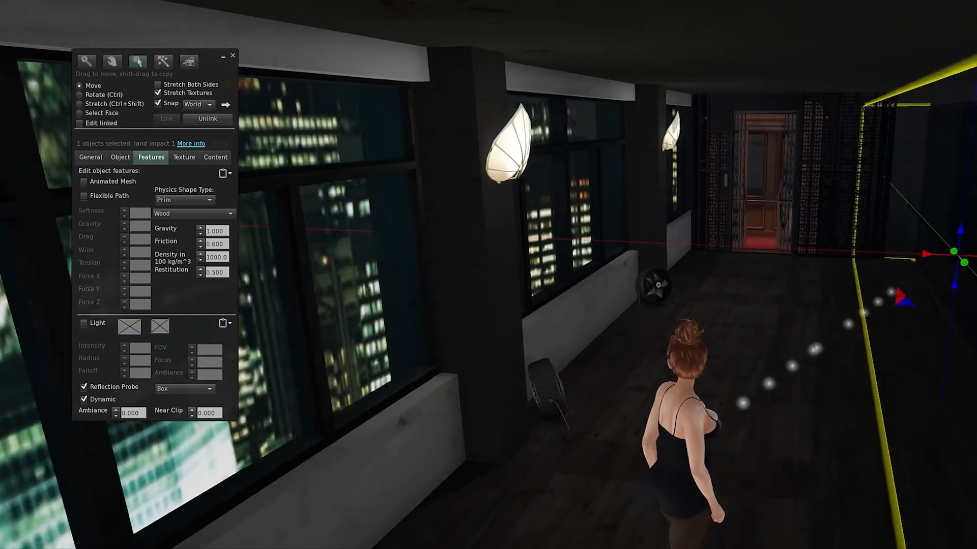
key("alt+Right")
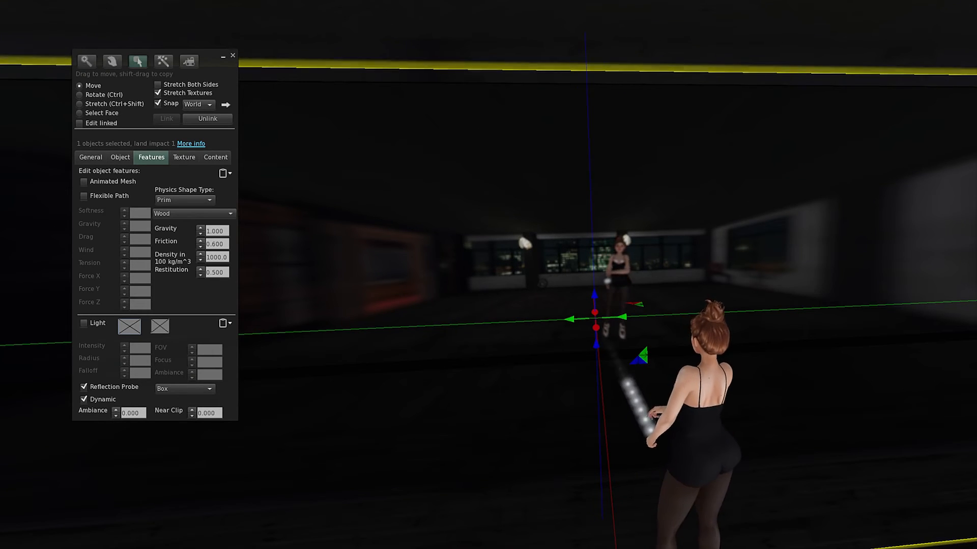
key("alt+Right")
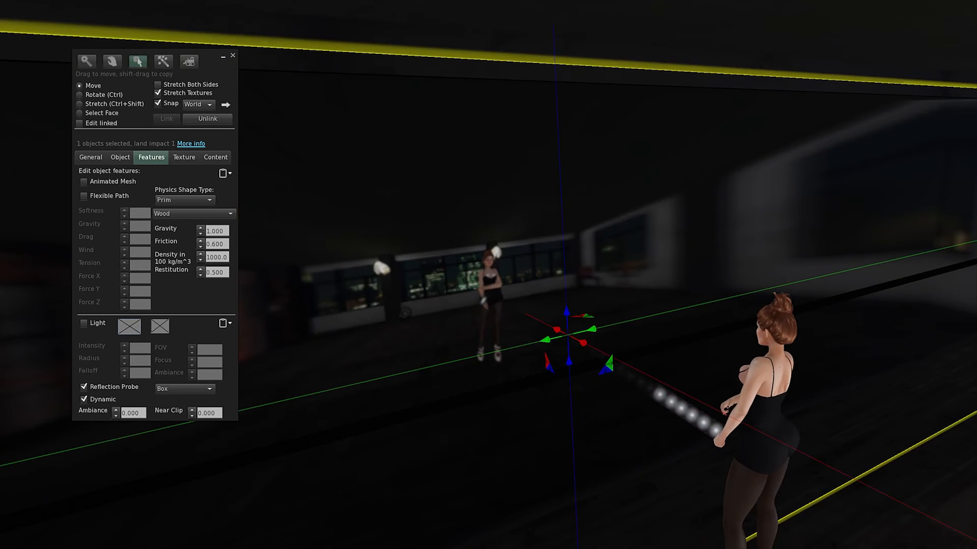
Step: Stretch the probe's room-facing side slightly further out from the mirror and finish editing the probe
key("ctrl+shift")
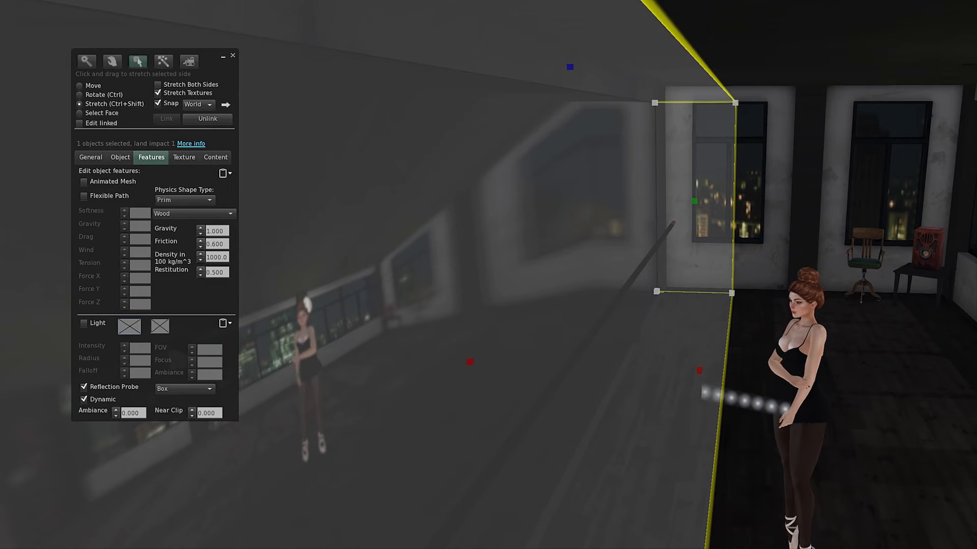
left_click_drag(699, 371, 707, 371, "ctrl+shift")
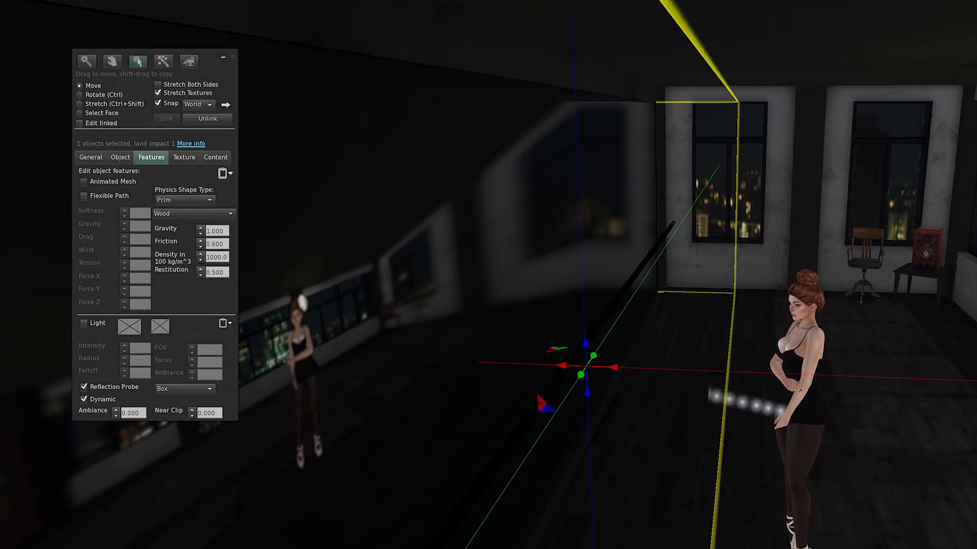
key("Escape")
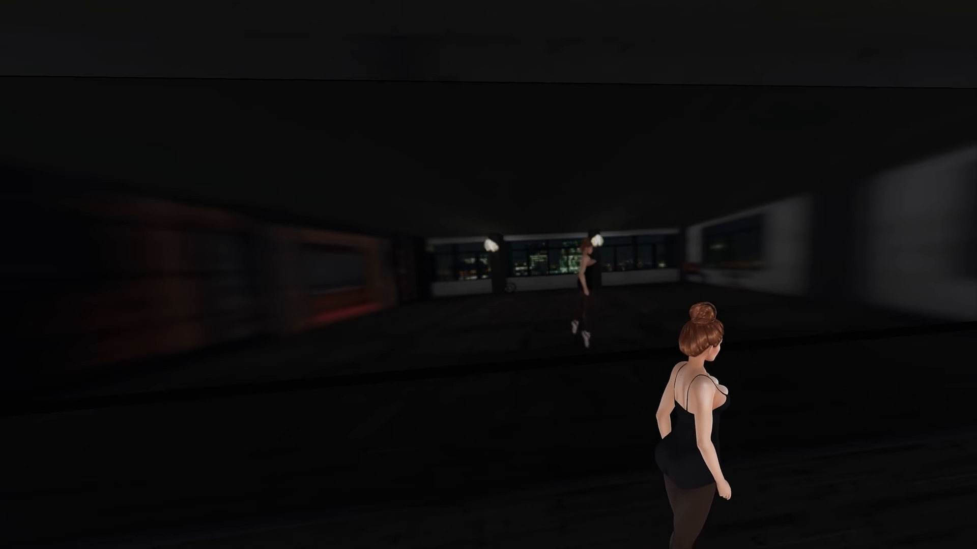
Step: Search the inventory for "Balle" and play the looped Explosive animation - Prima Ballerina 1 inworld in front of the mirror
key("ctrl+i")
type("Balle")
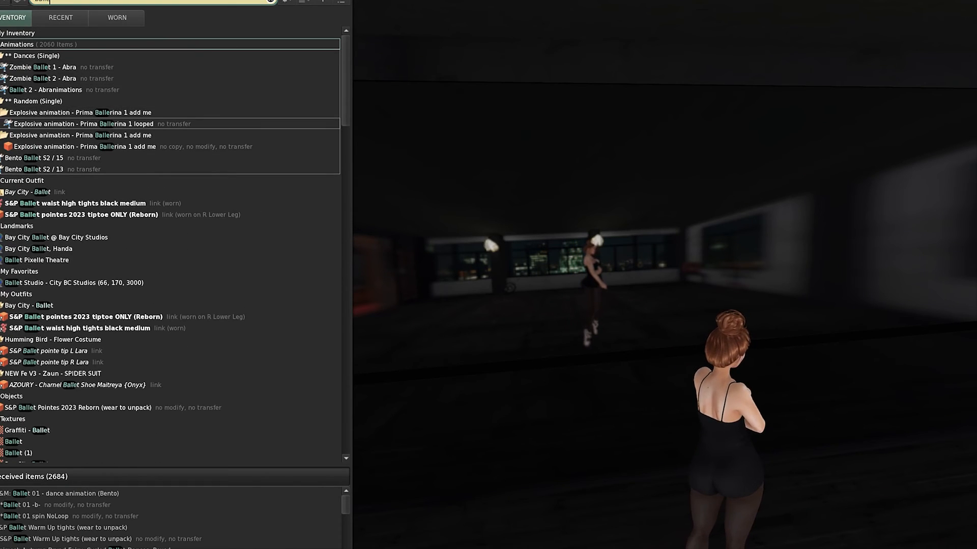
double_click(84, 124)
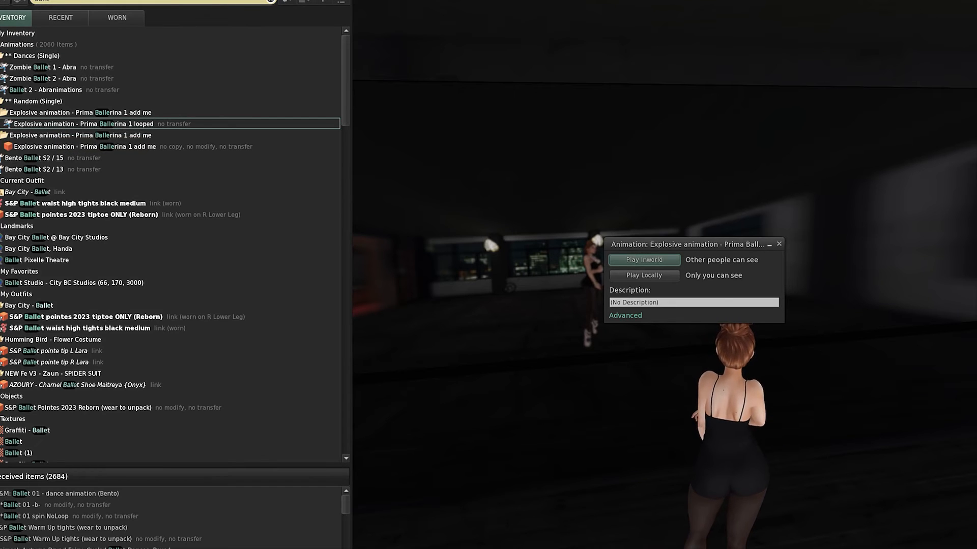
key("ctrl+i")
left_click_drag(687, 244, 850, 91)
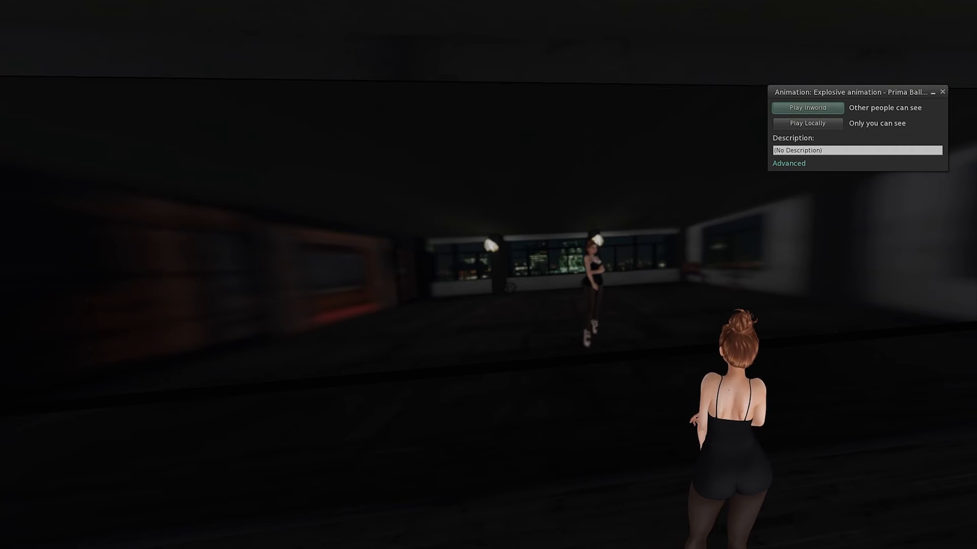
left_click(808, 108)
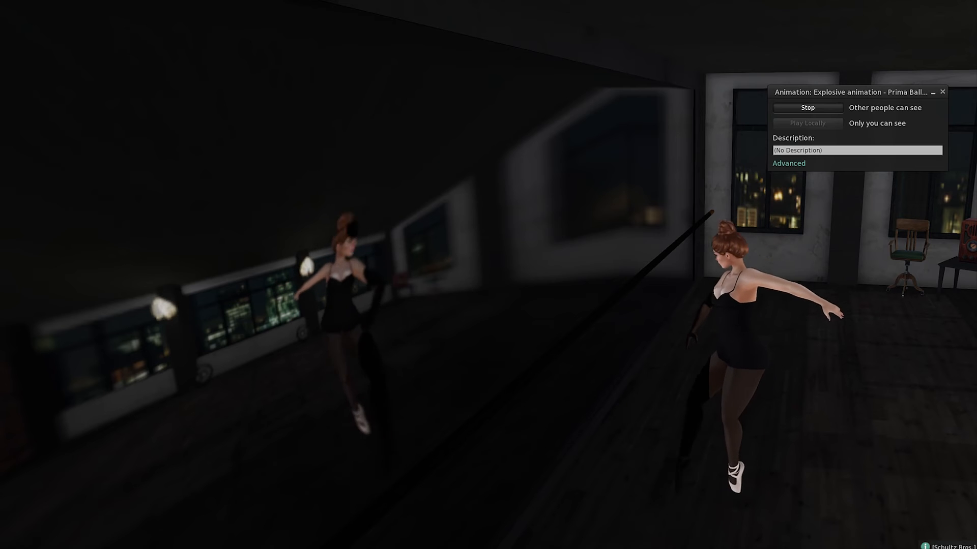
Step: Set the environment lighting to Midnight, and end the ballerina animation and close its preview
left_click(79, 0)
mouse_move(127, 102)
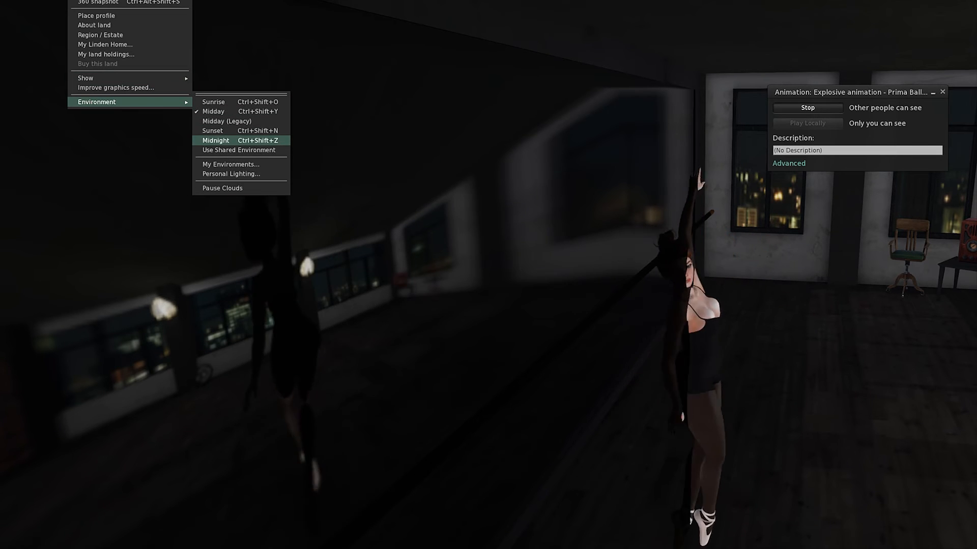
left_click(216, 140)
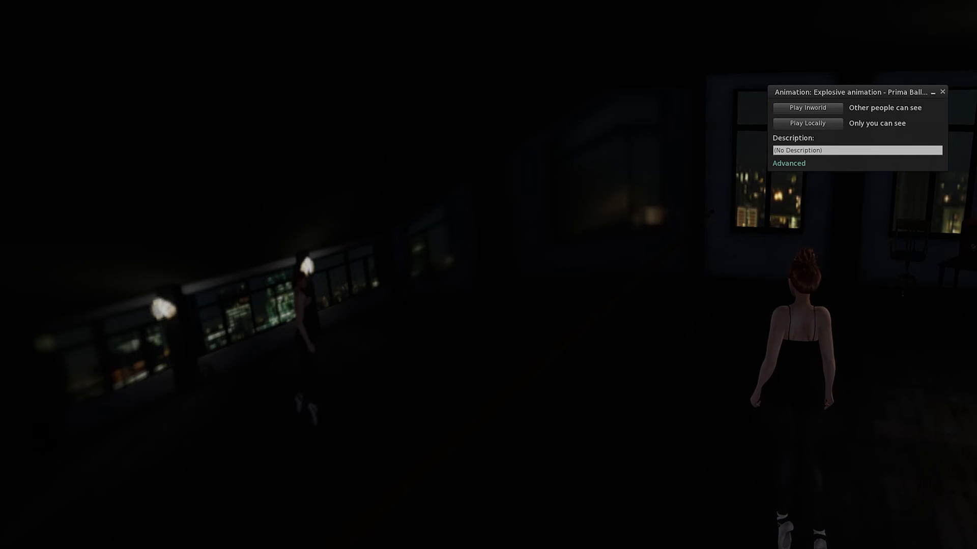
left_click(942, 92)
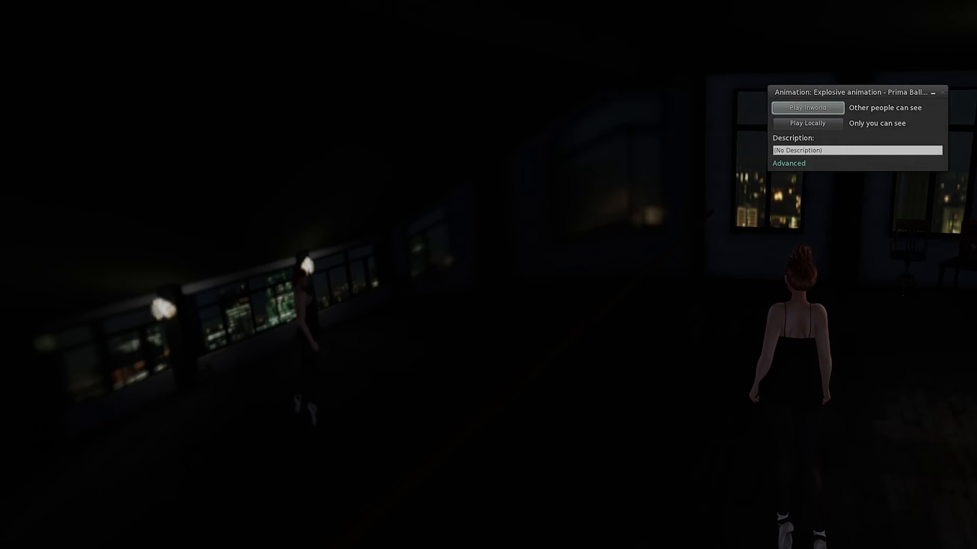
scroll(488, 274, "up", 3)
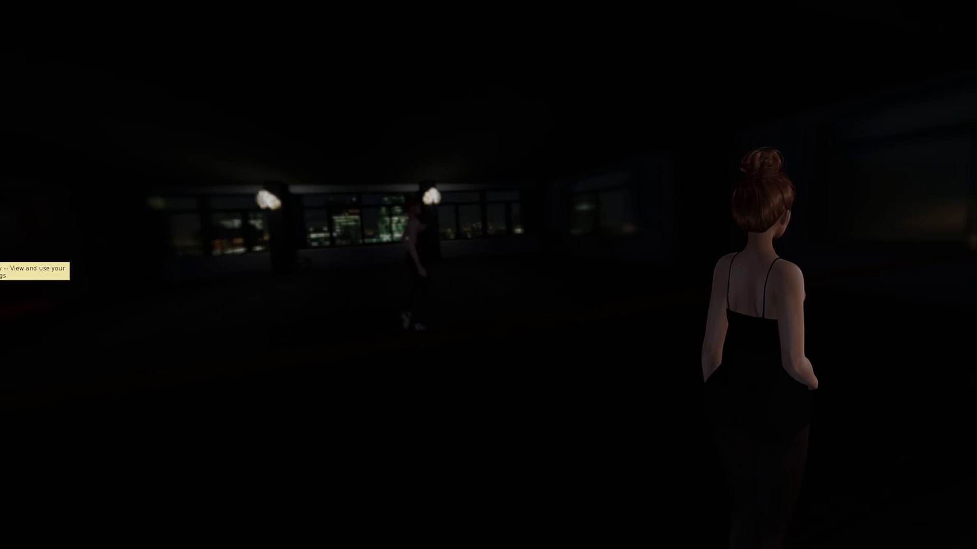
Step: Search the inventory for "dance" and open the preview of the animation Madison - Contemporary Dance 06_PARAGON, keeping it clear of the avatar
left_click(1, 257)
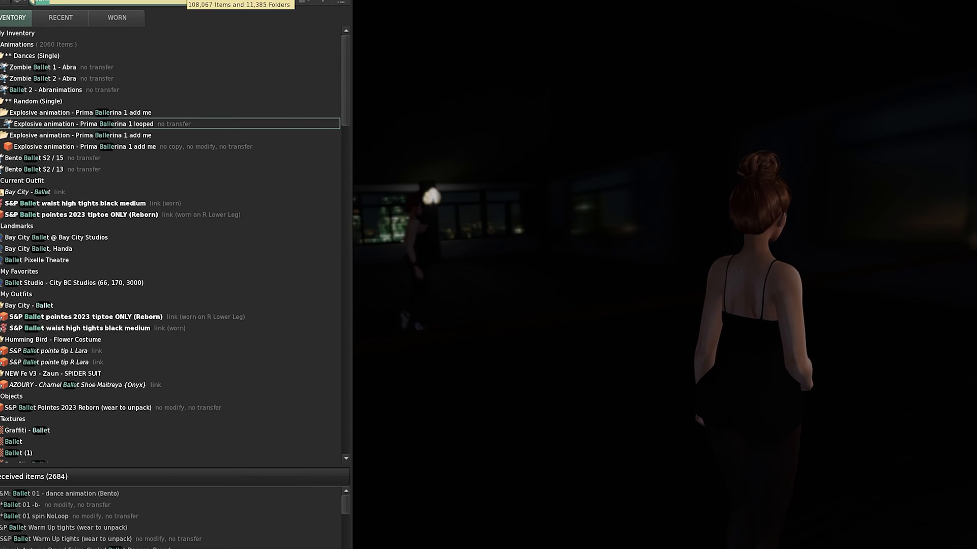
type("dance")
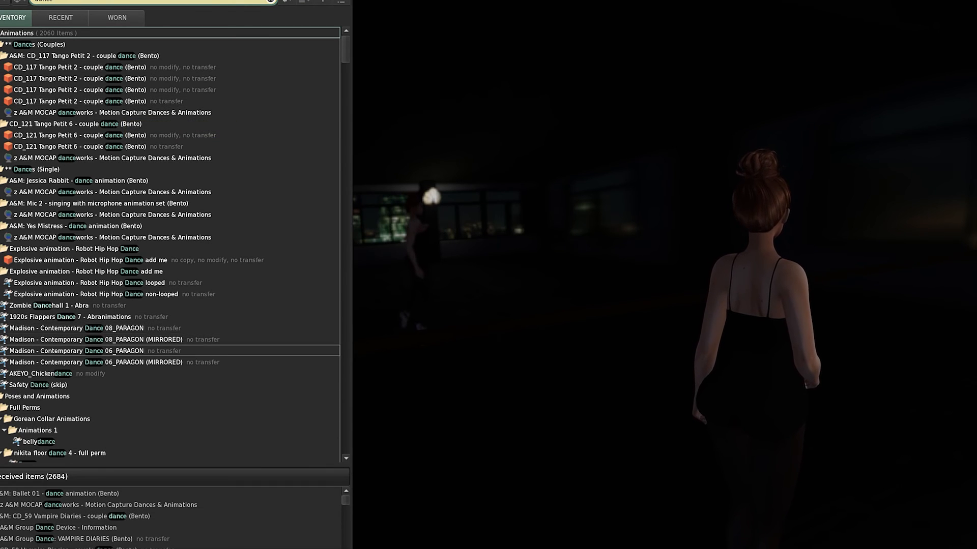
double_click(76, 351)
key("ctrl+i")
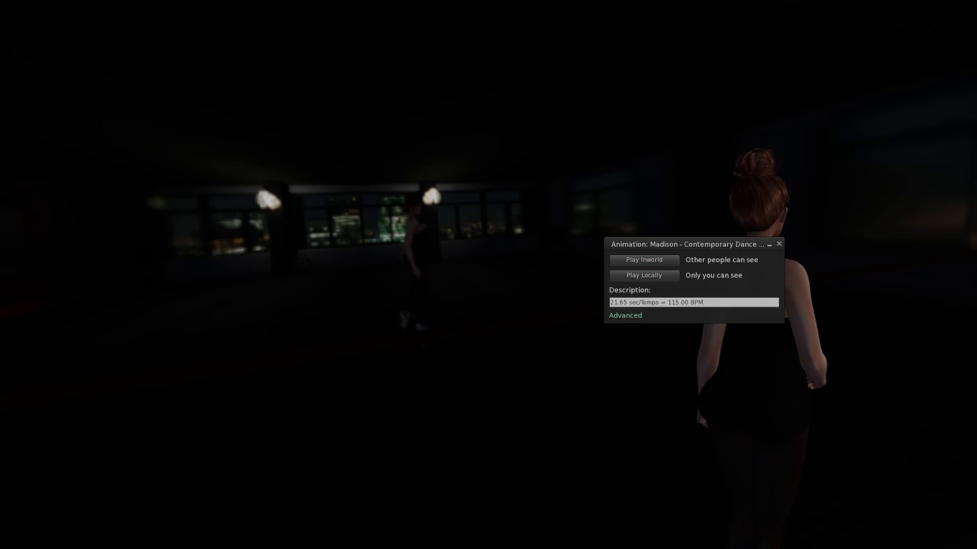
left_click_drag(681, 244, 415, 128)
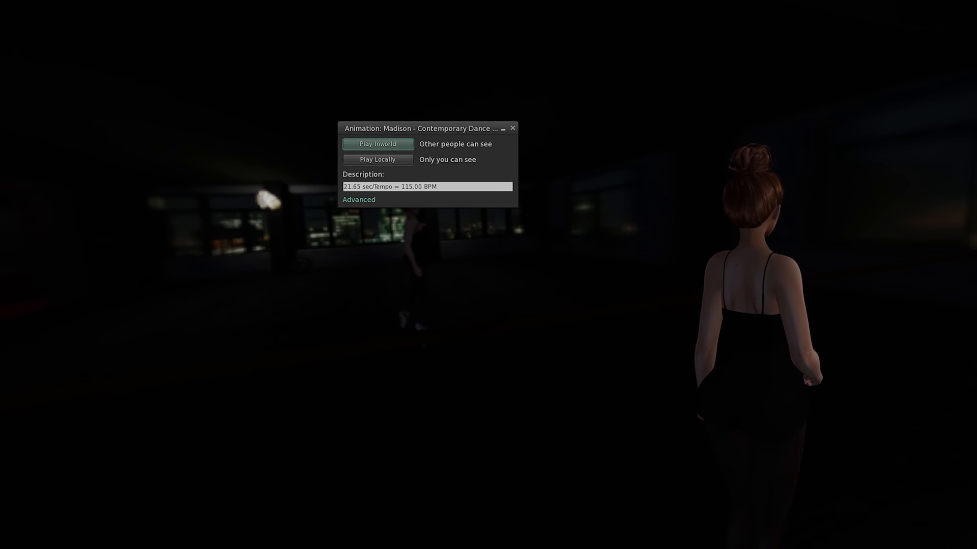
Step: Switch the environment to a brighter, red-toned lighting preset and play the contemporary dance animation inworld before the mirror
left_click(79, 1)
mouse_move(117, 102)
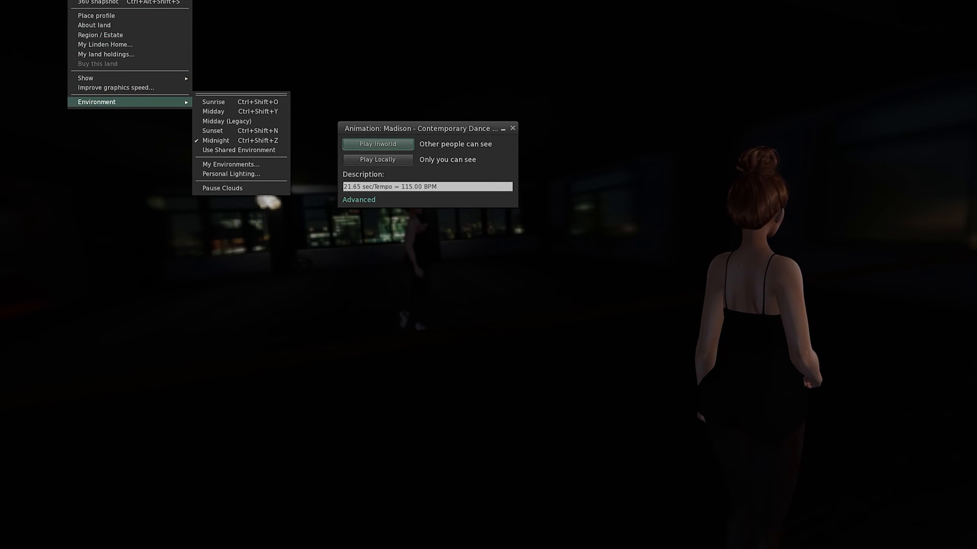
left_click(214, 111)
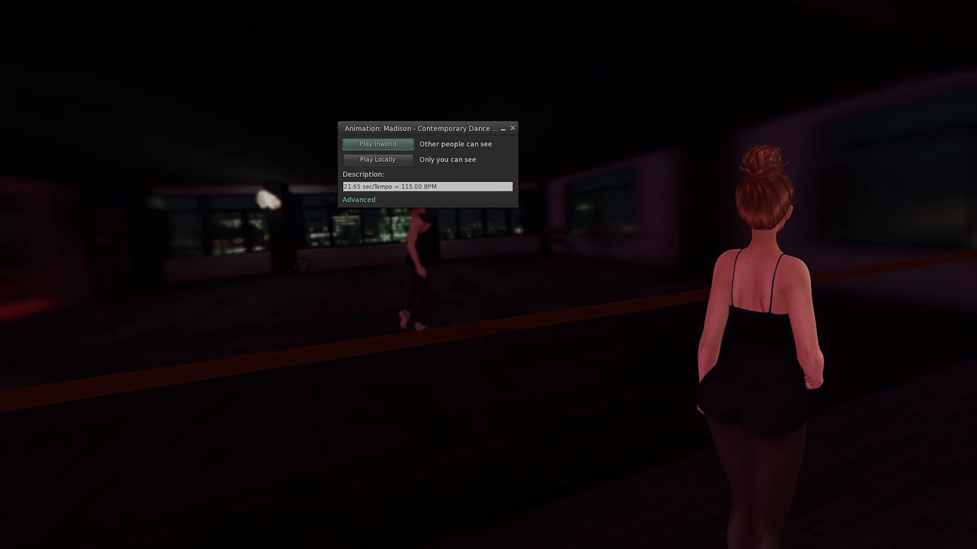
left_click_drag(361, 129, 384, 18)
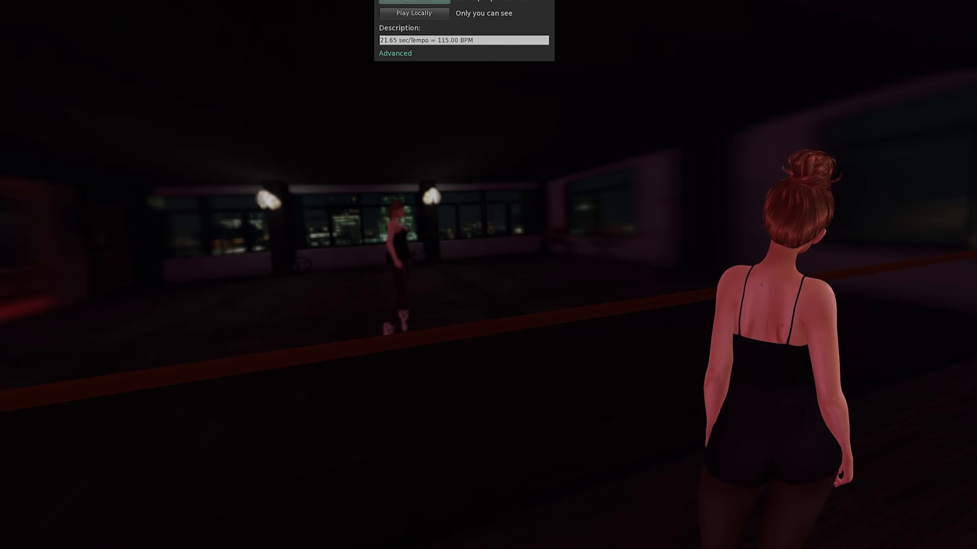
left_click(431, 1)
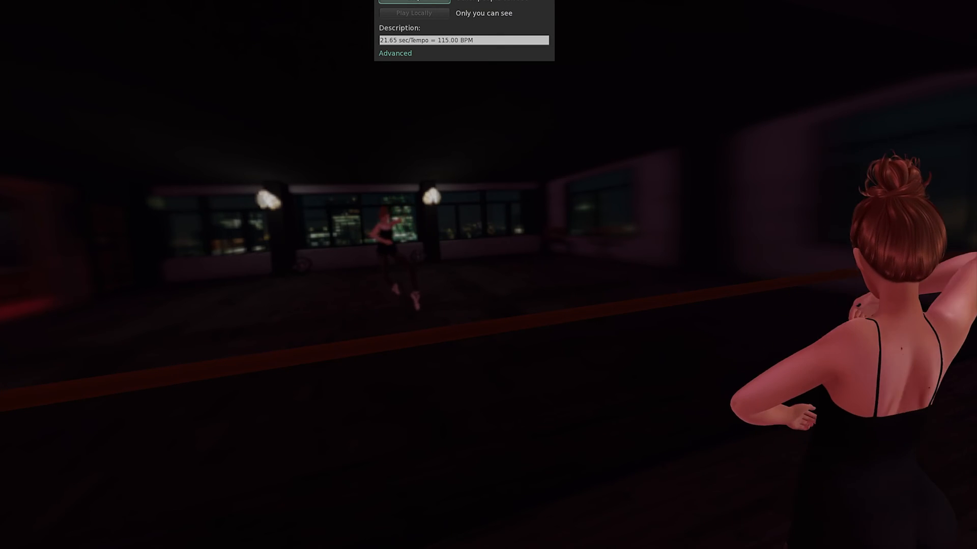